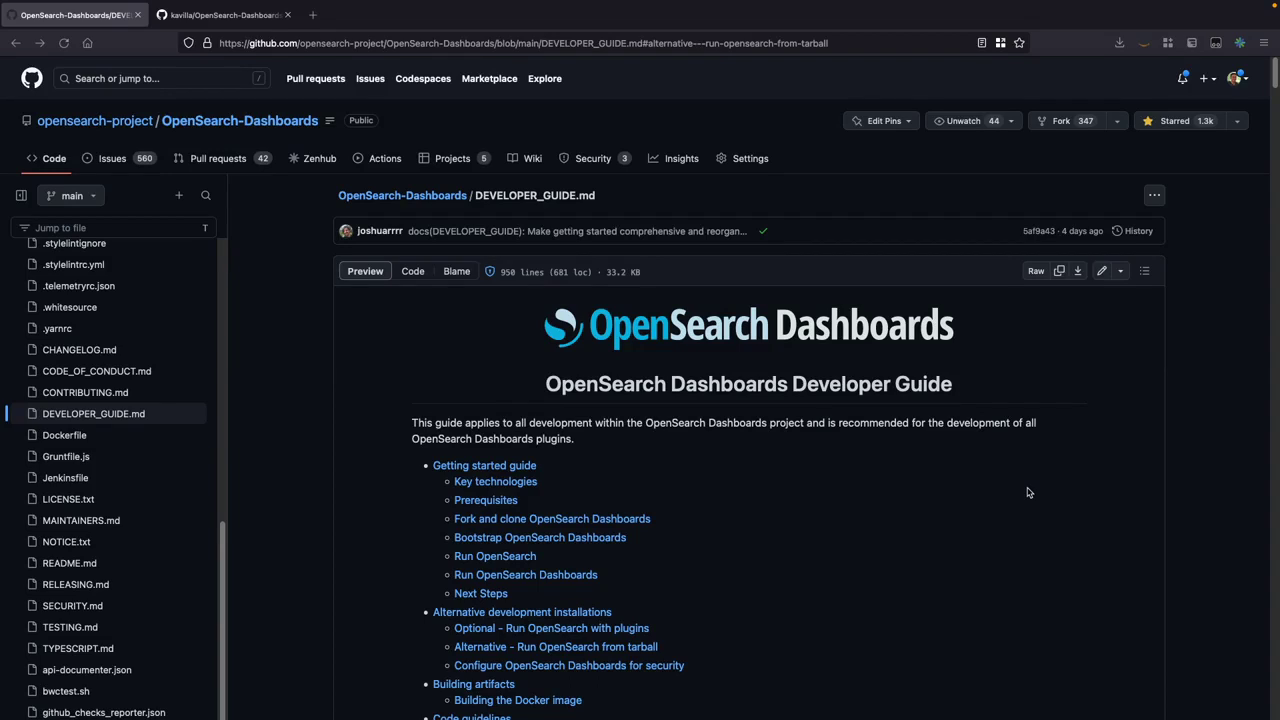
Scroll DEVELOPER_GUIDE.md past the table of contents to the Getting started guide and Prerequisites.
scroll(557, 375, "down", 2)
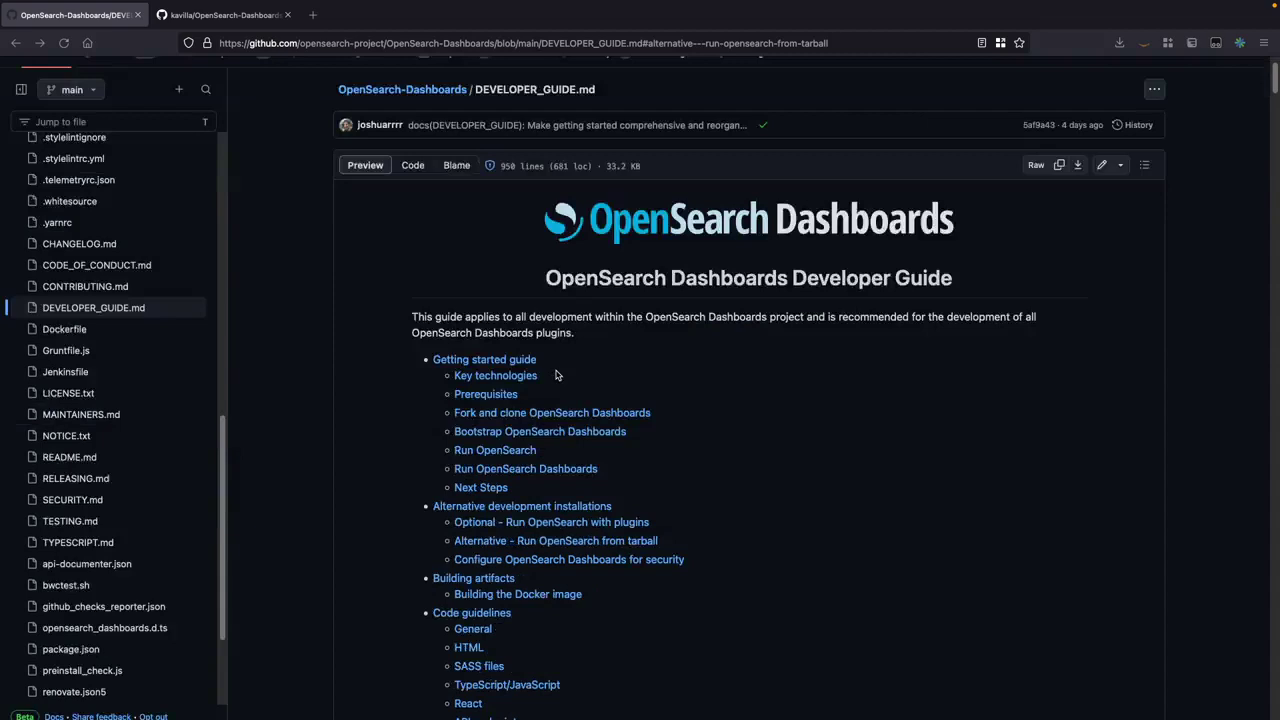
scroll(557, 375, "down", 1)
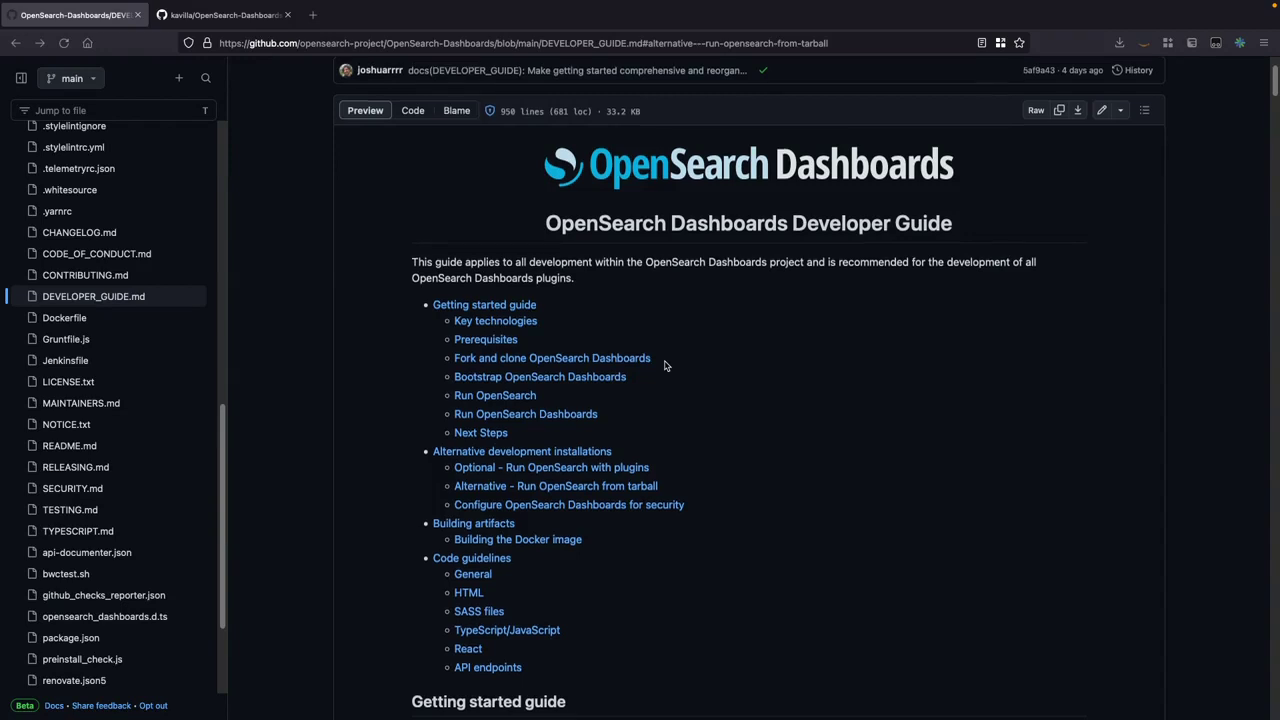
scroll(665, 366, "down", 3)
scroll(665, 366, "down", 3)
scroll(665, 366, "down", 2)
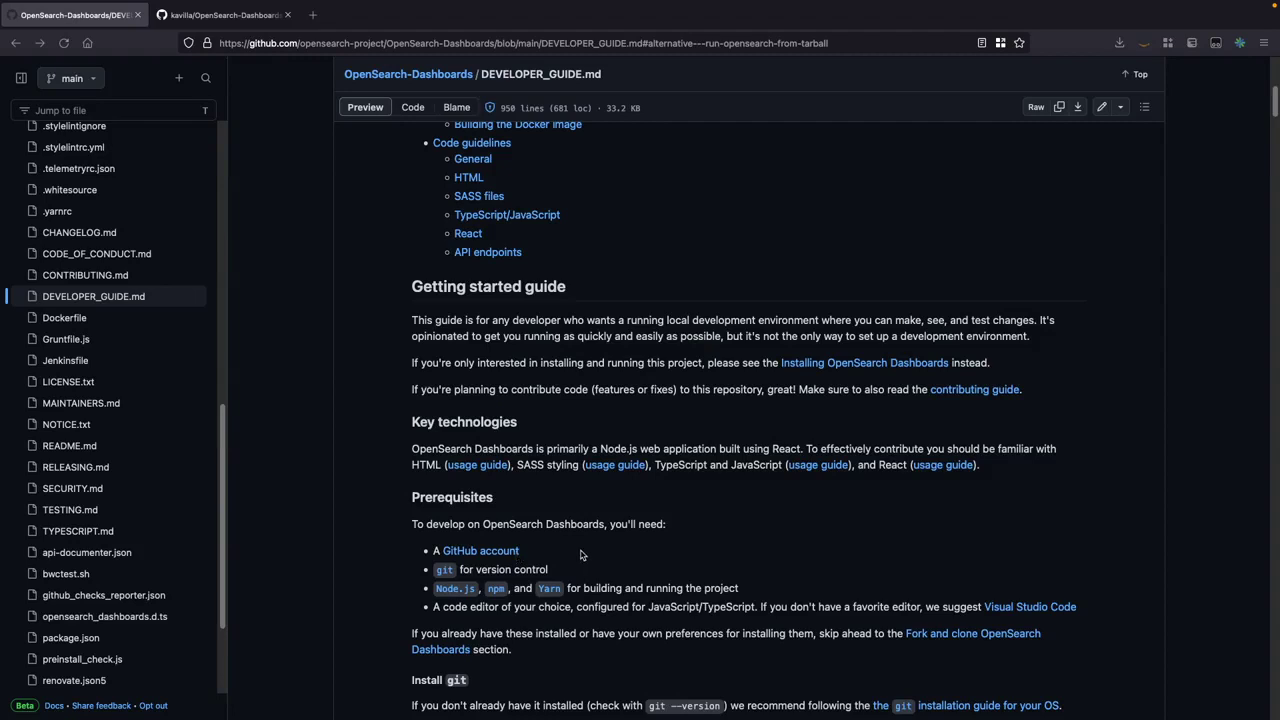
Scroll through the Install git, node and yarn steps down to Fork and clone.
scroll(560, 554, "down", 3)
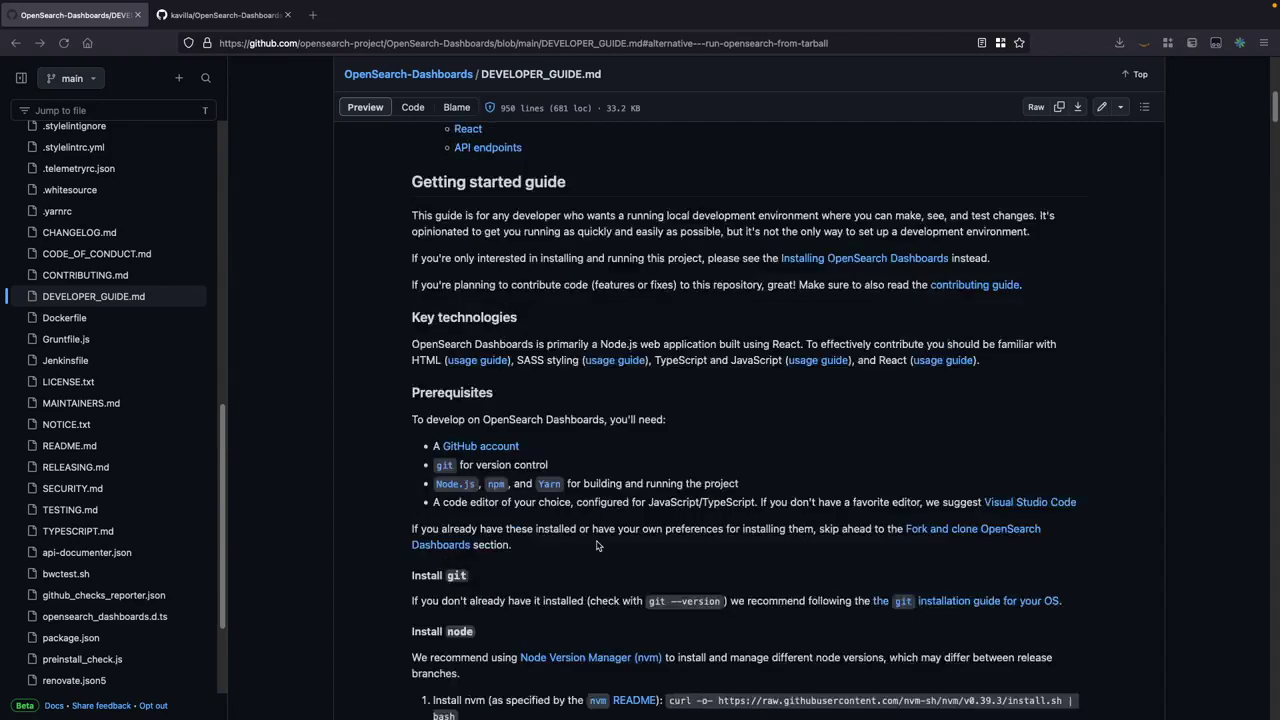
scroll(512, 555, "down", 2)
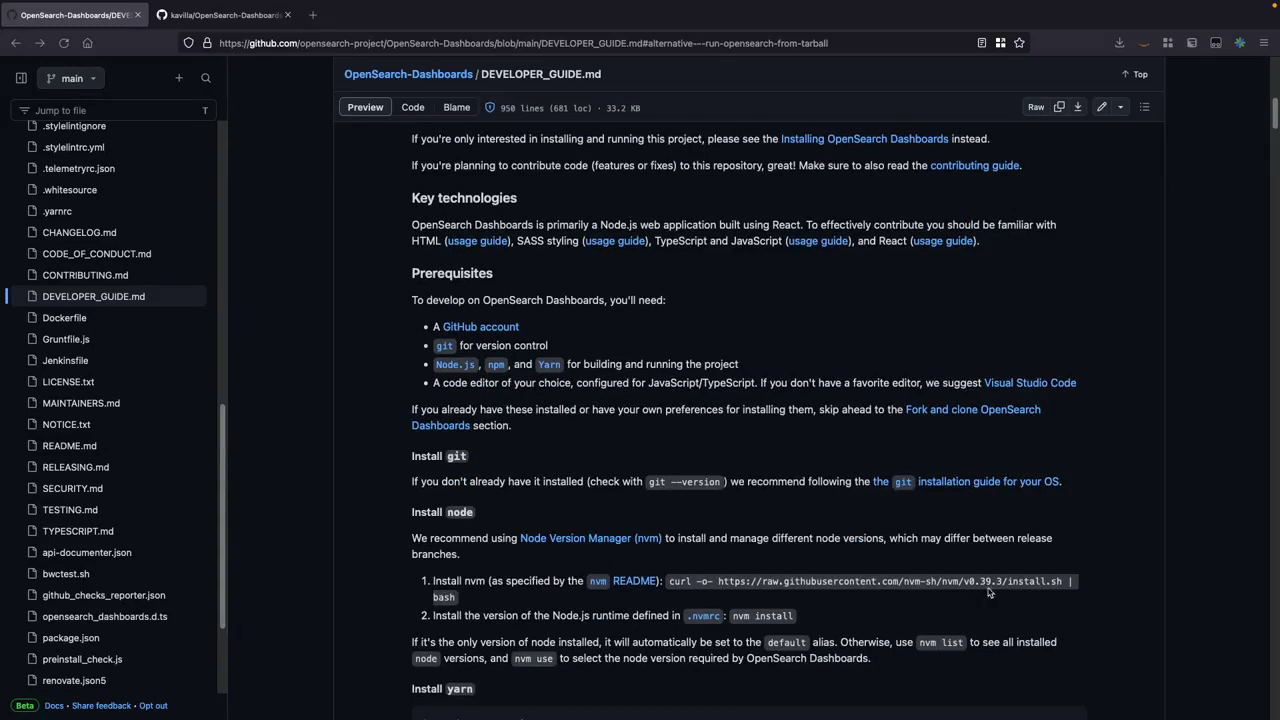
scroll(882, 591, "down", 1)
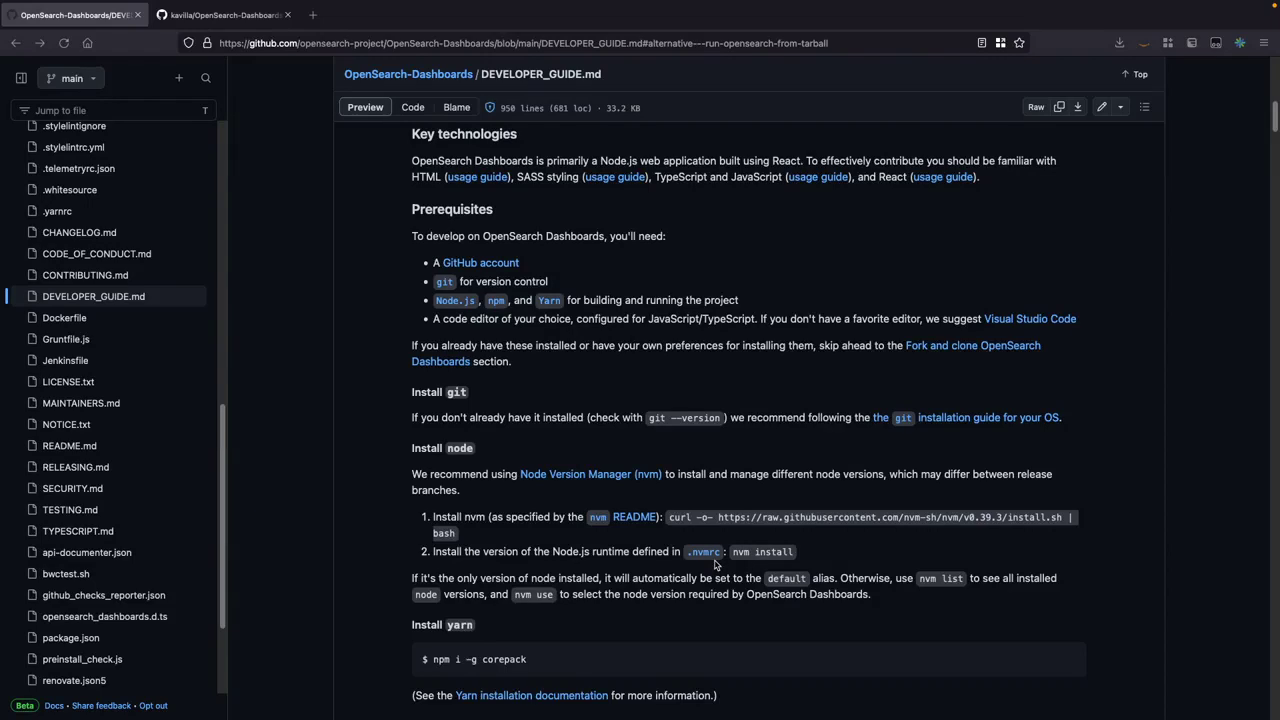
scroll(714, 565, "down", 1)
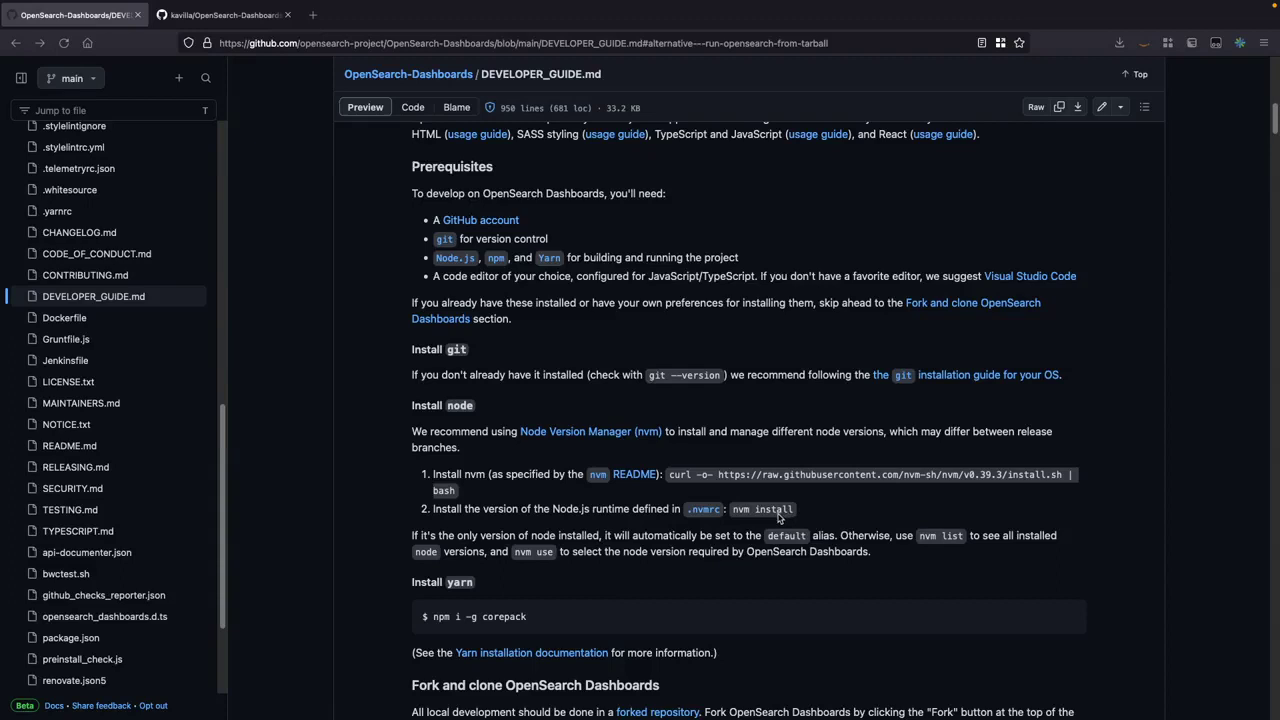
scroll(785, 519, "down", 1)
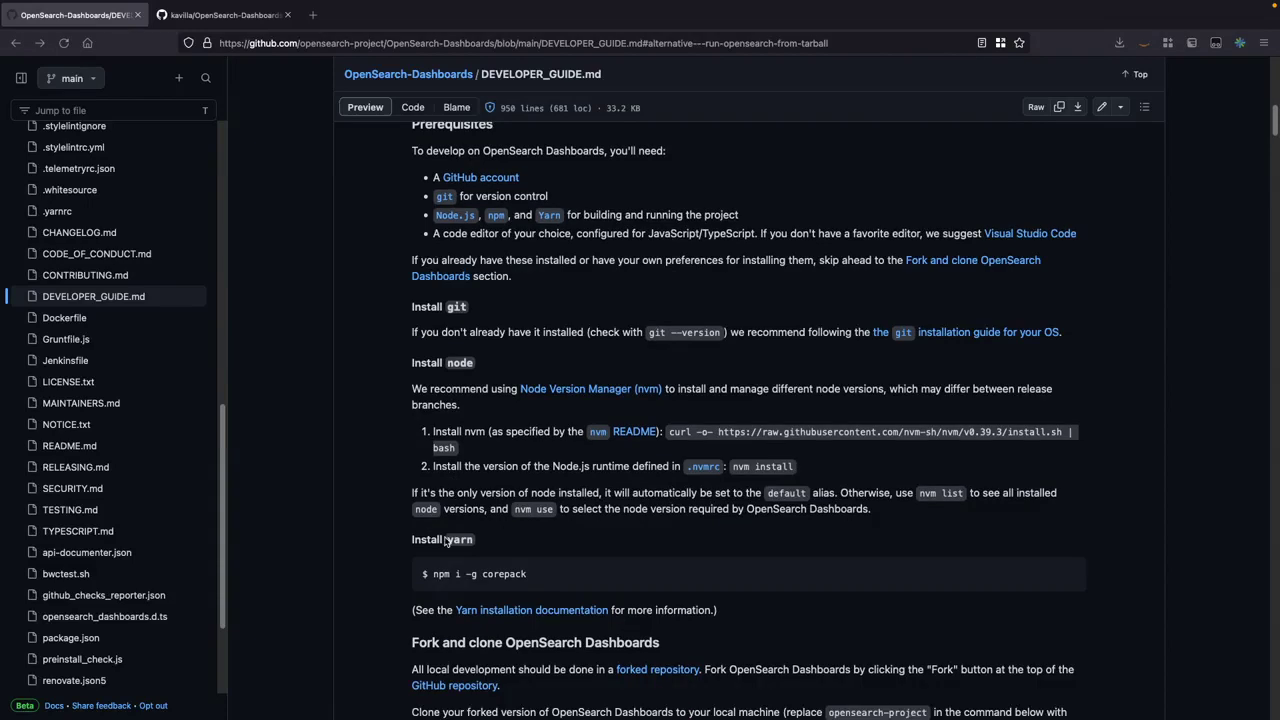
scroll(604, 562, "down", 1)
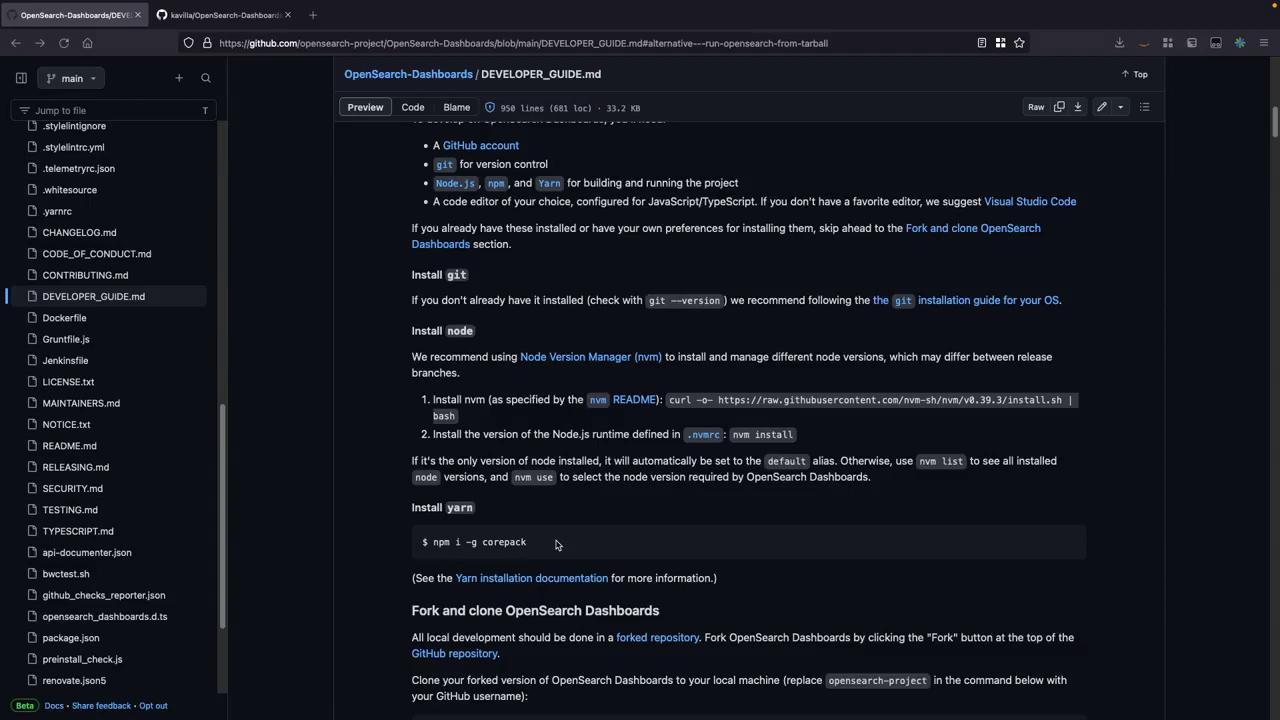
scroll(557, 544, "down", 1)
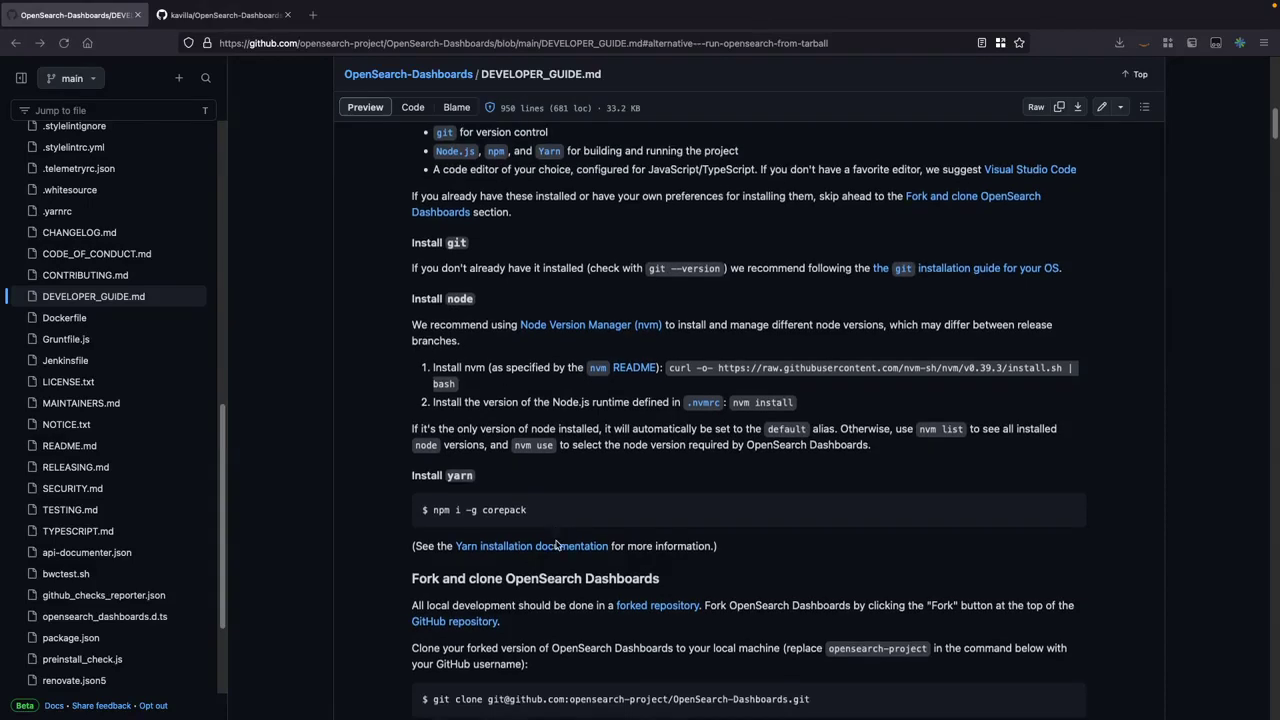
scroll(557, 544, "down", 1)
Scroll the developer guide further down toward the Bootstrap OpenSearch Dashboards section.
scroll(557, 544, "down", 2)
scroll(560, 548, "down", 1)
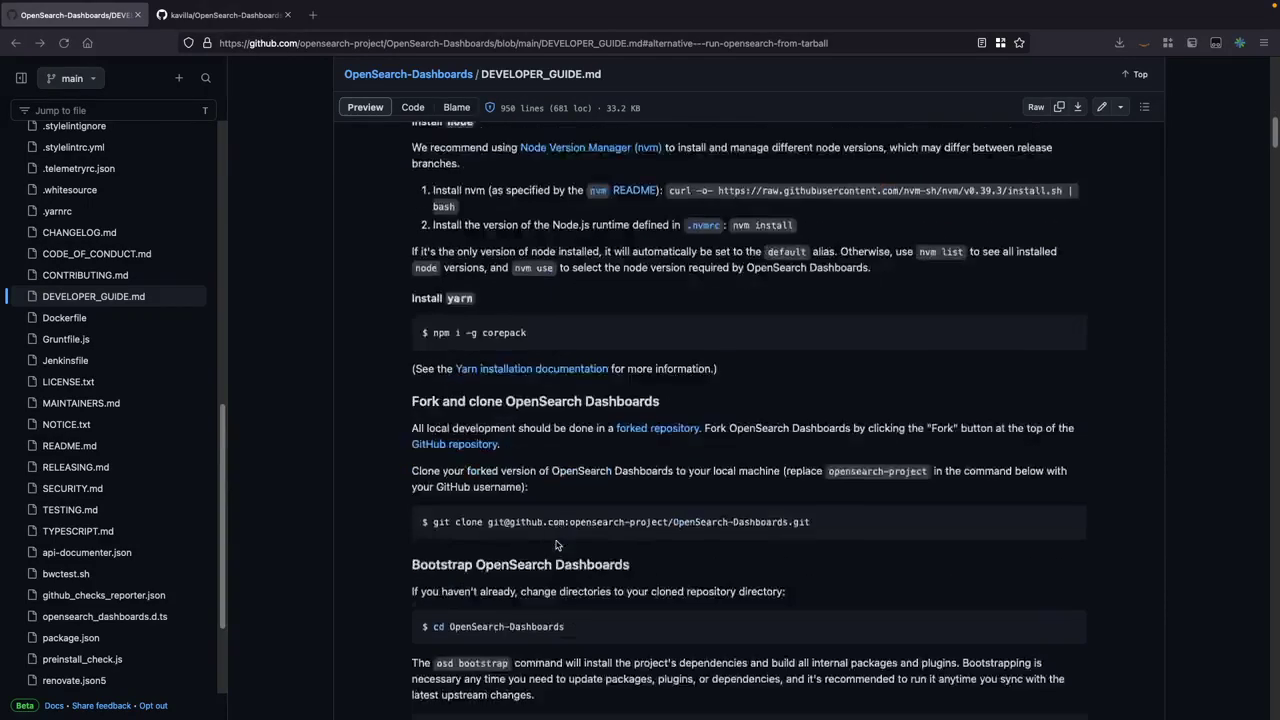
scroll(563, 552, "down", 1)
scroll(563, 552, "down", 1)
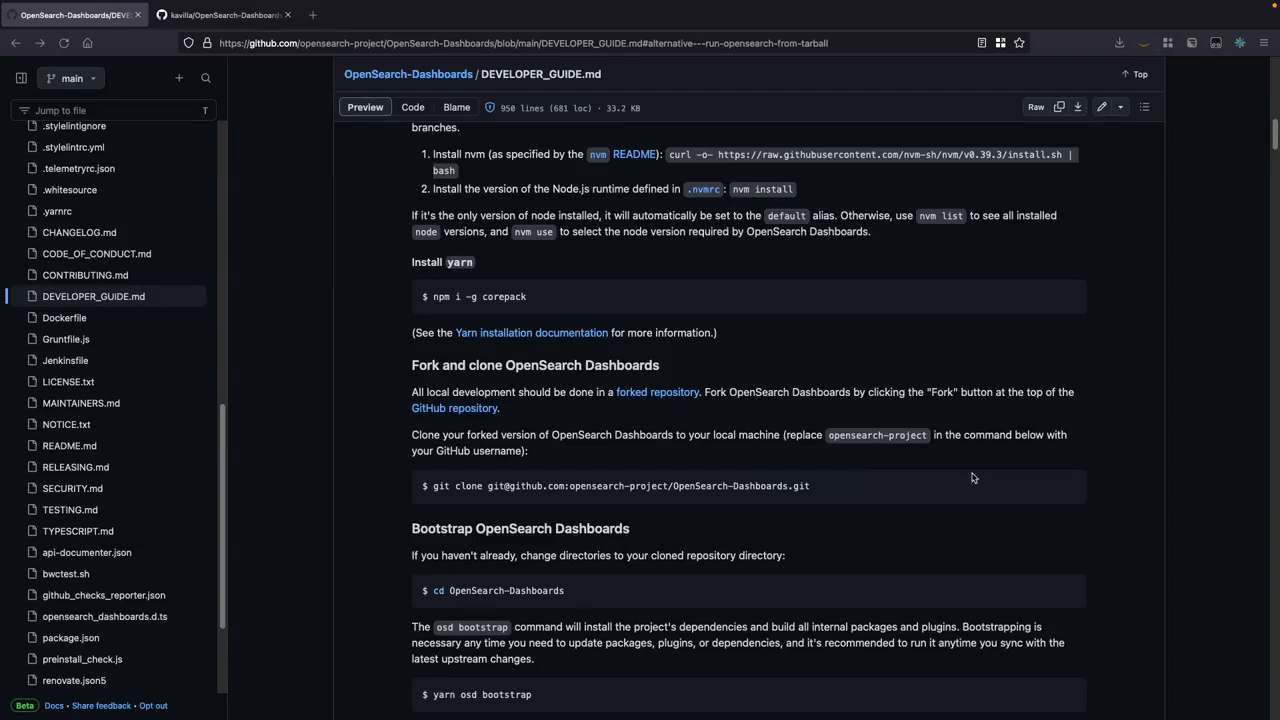
Copy the OpenSearch-Dashboards-1 fork's HTTPS clone URL from its Code menu, returning to the guide.
left_click(217, 15)
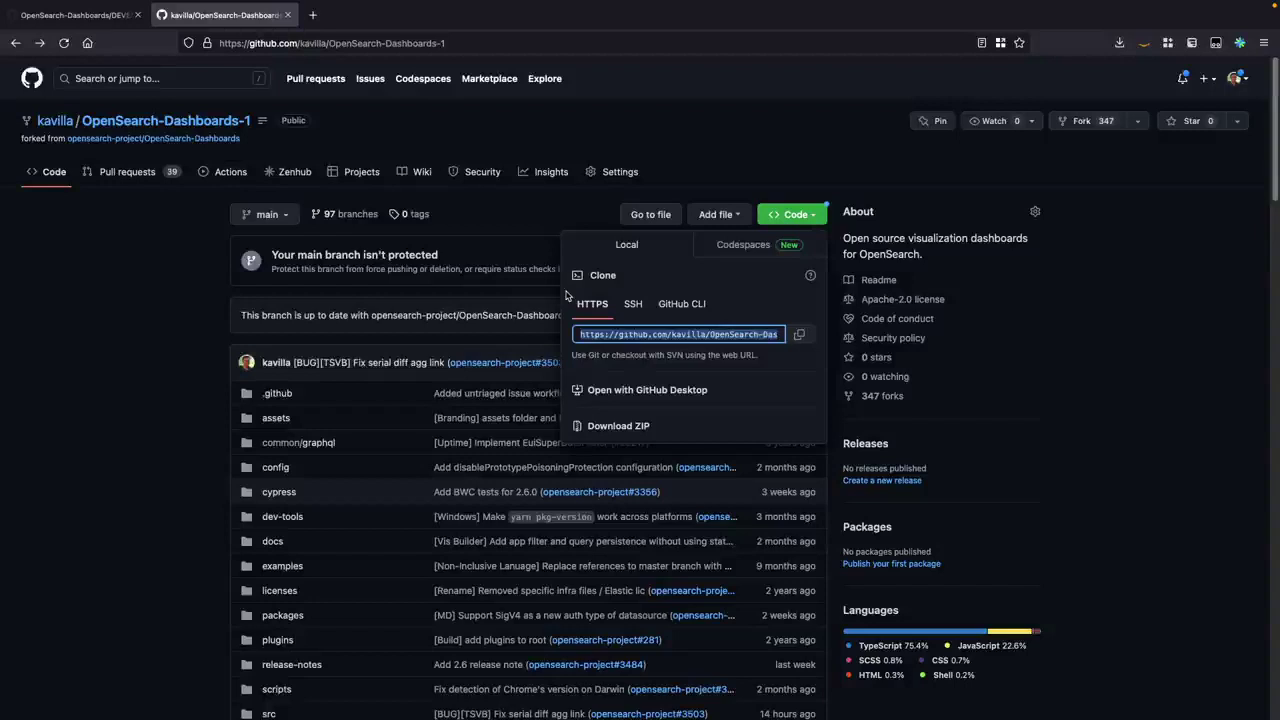
left_click(542, 208)
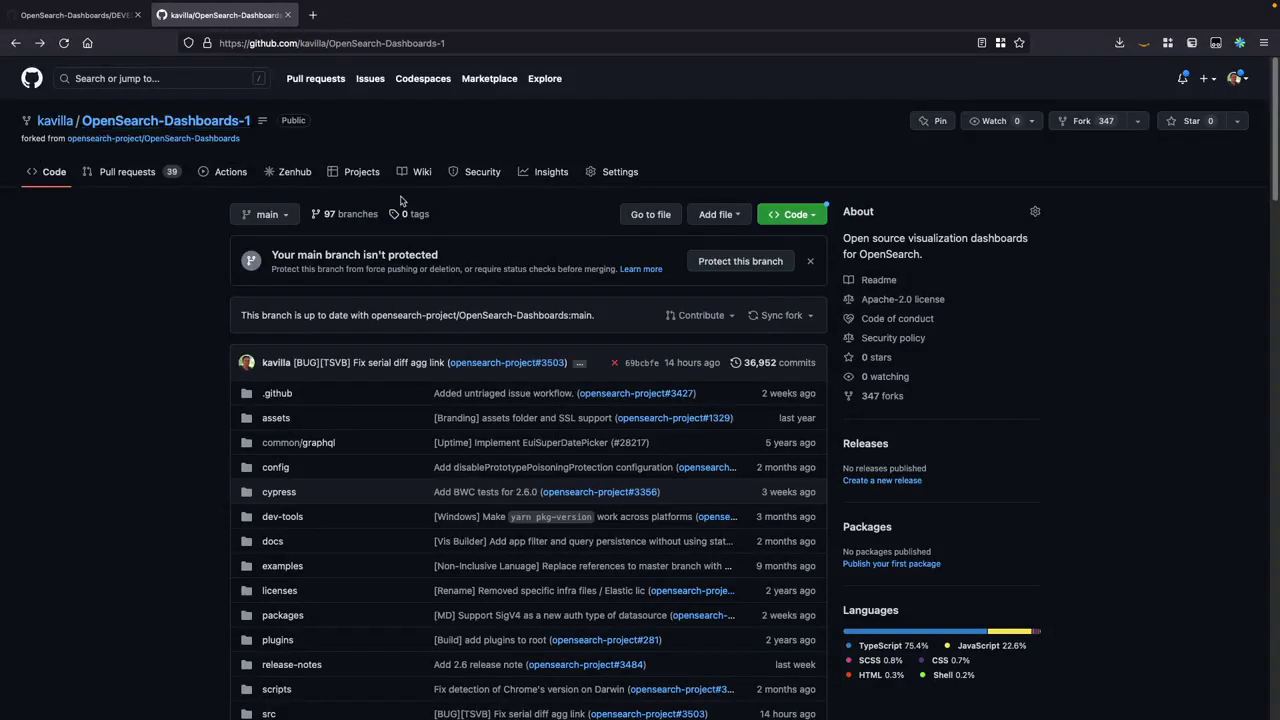
scroll(580, 322, "down", 1)
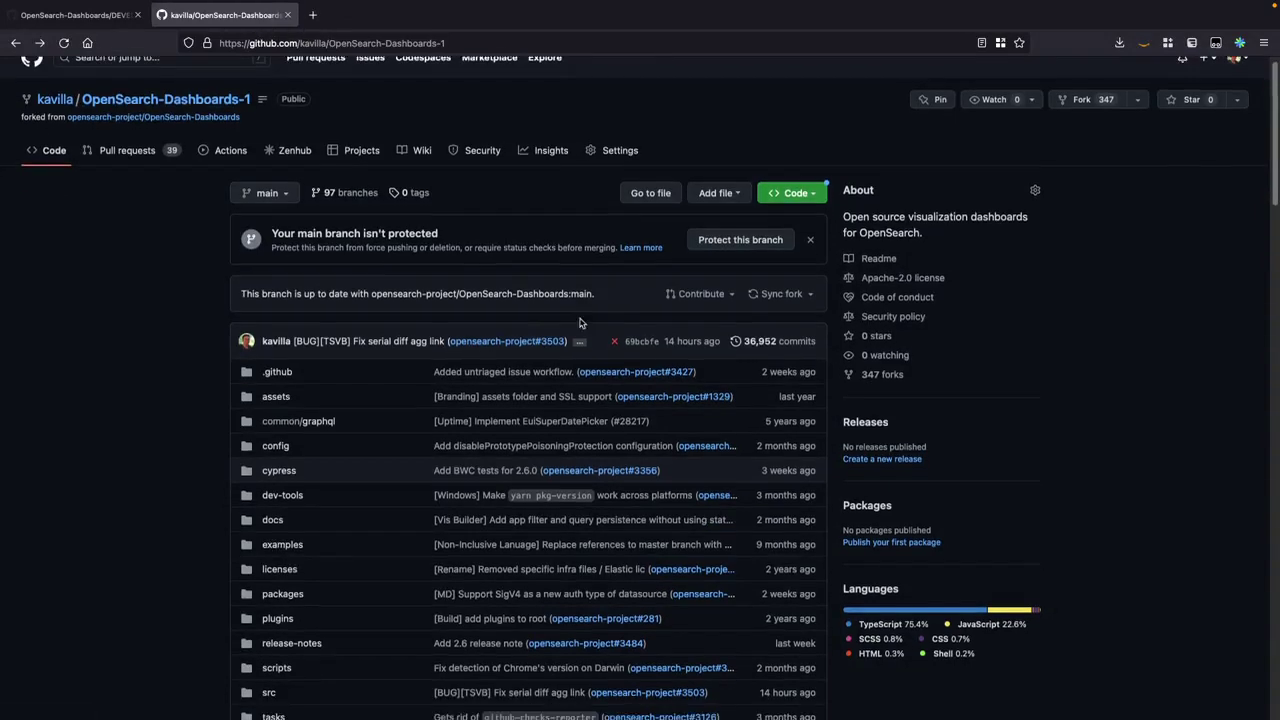
left_click(792, 193)
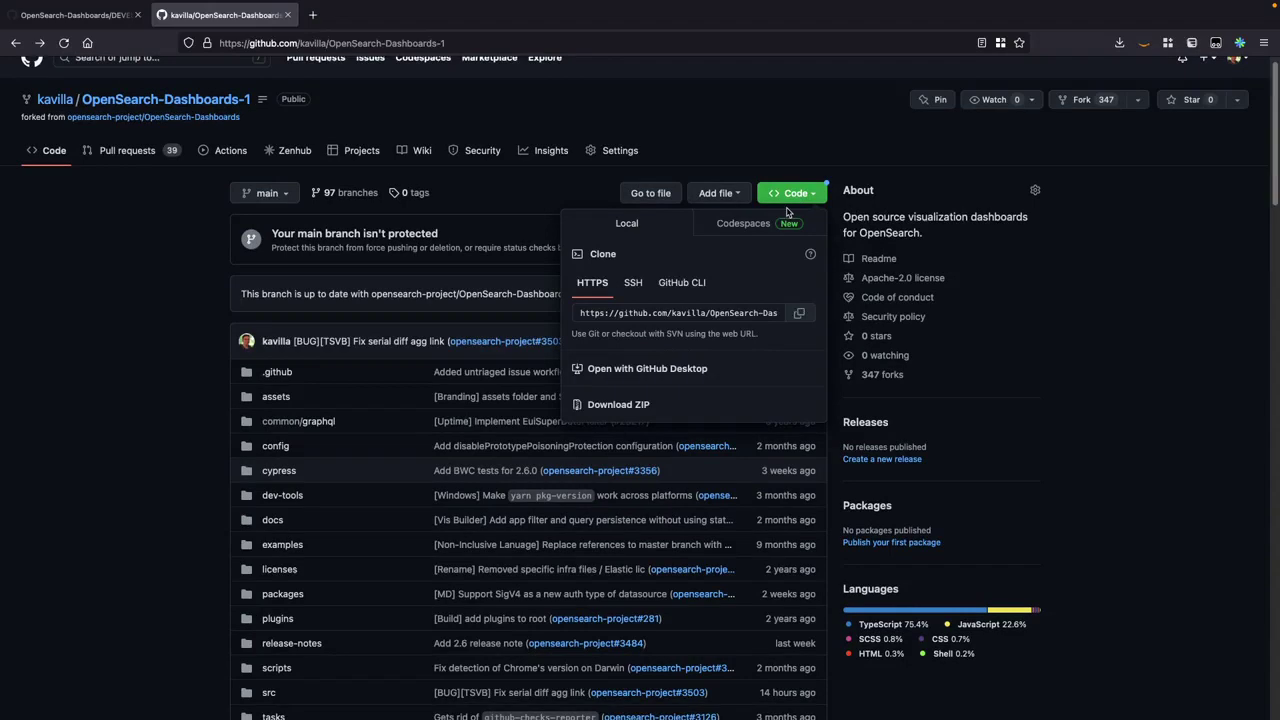
left_click(799, 313)
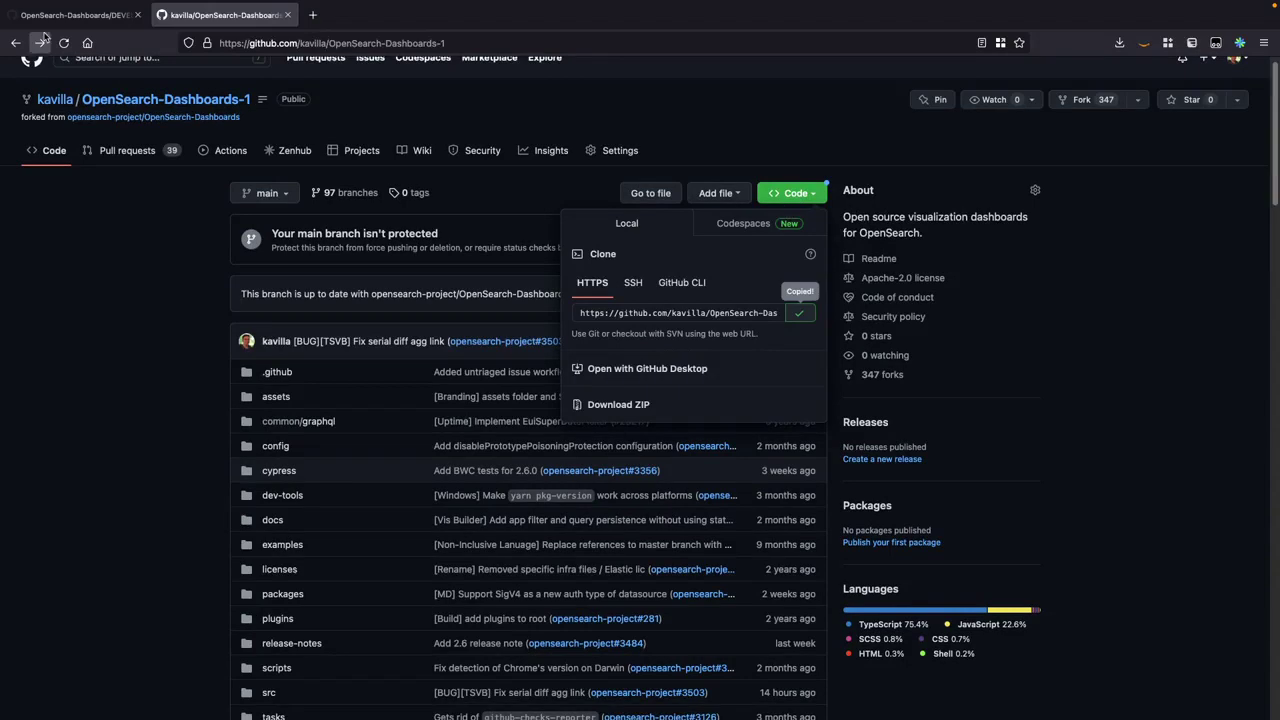
left_click(75, 15)
scroll(438, 489, "down", 1)
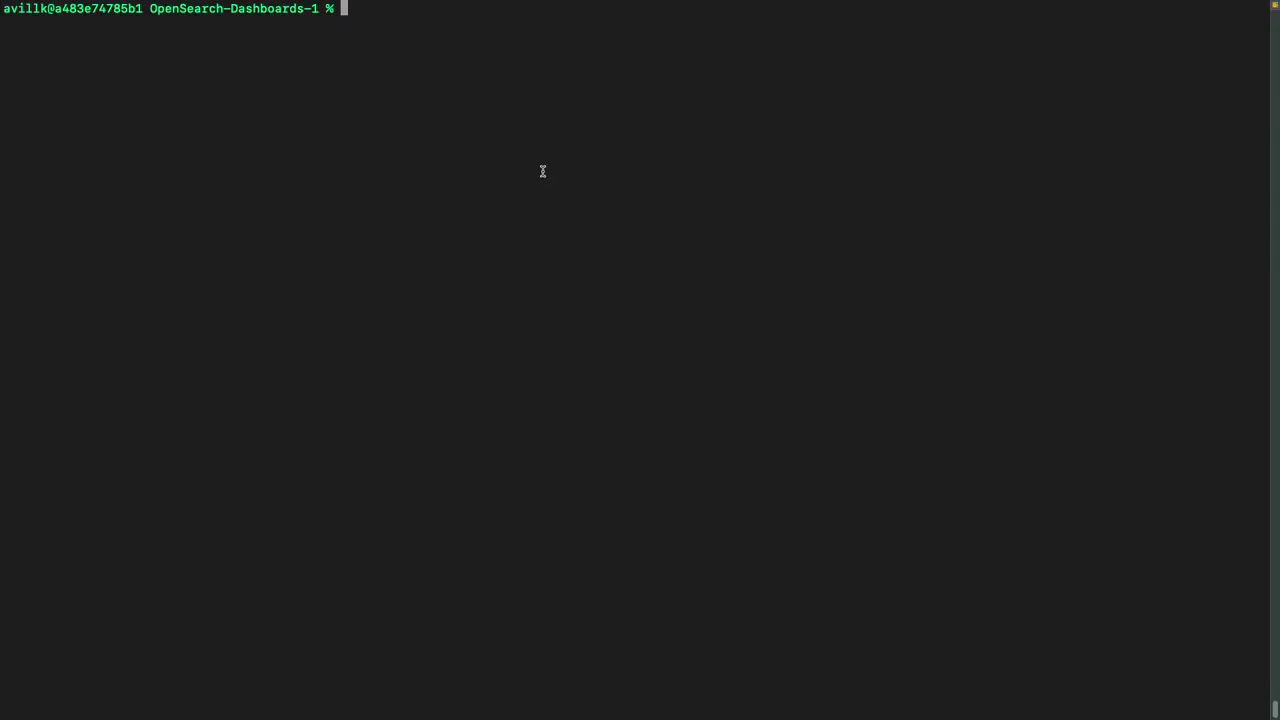
Enter 'git clone' followed by the pasted fork URL at the Terminal prompt.
type("git clone")
key("super+v")
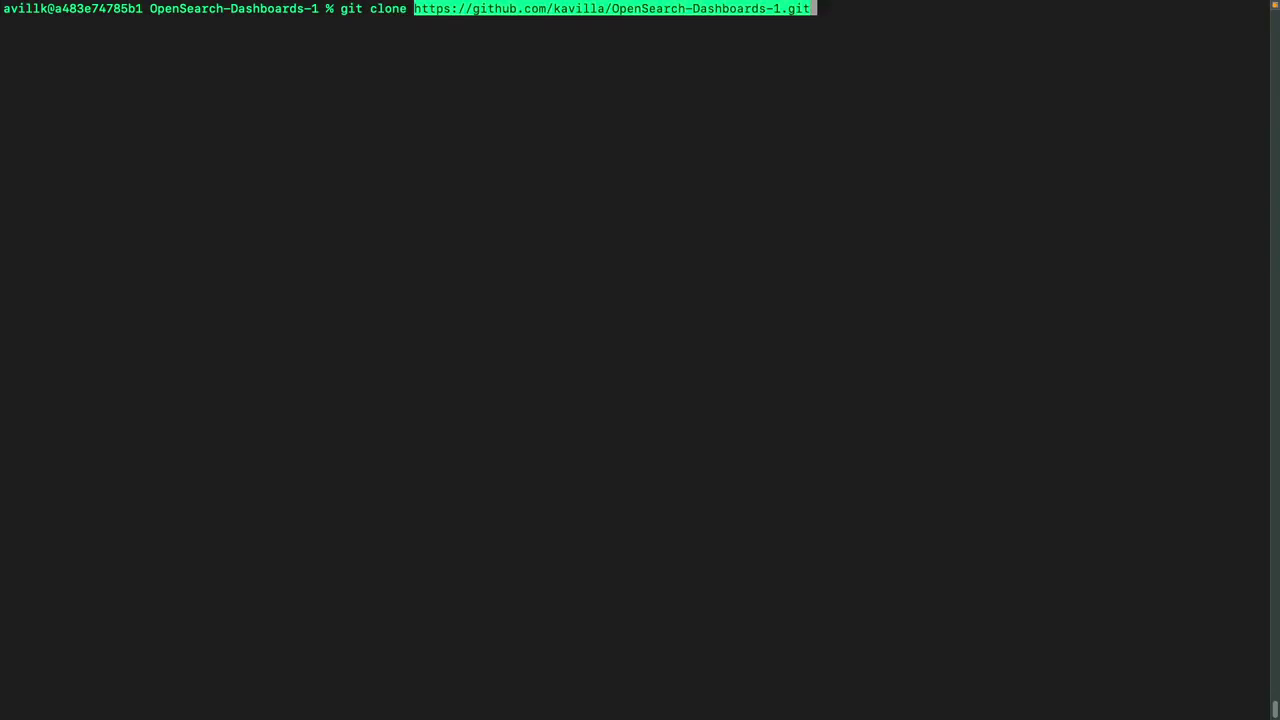
Bring forward the VS Code project showing .yarnrc with network-timeout 1000000.
key("super+Tab")
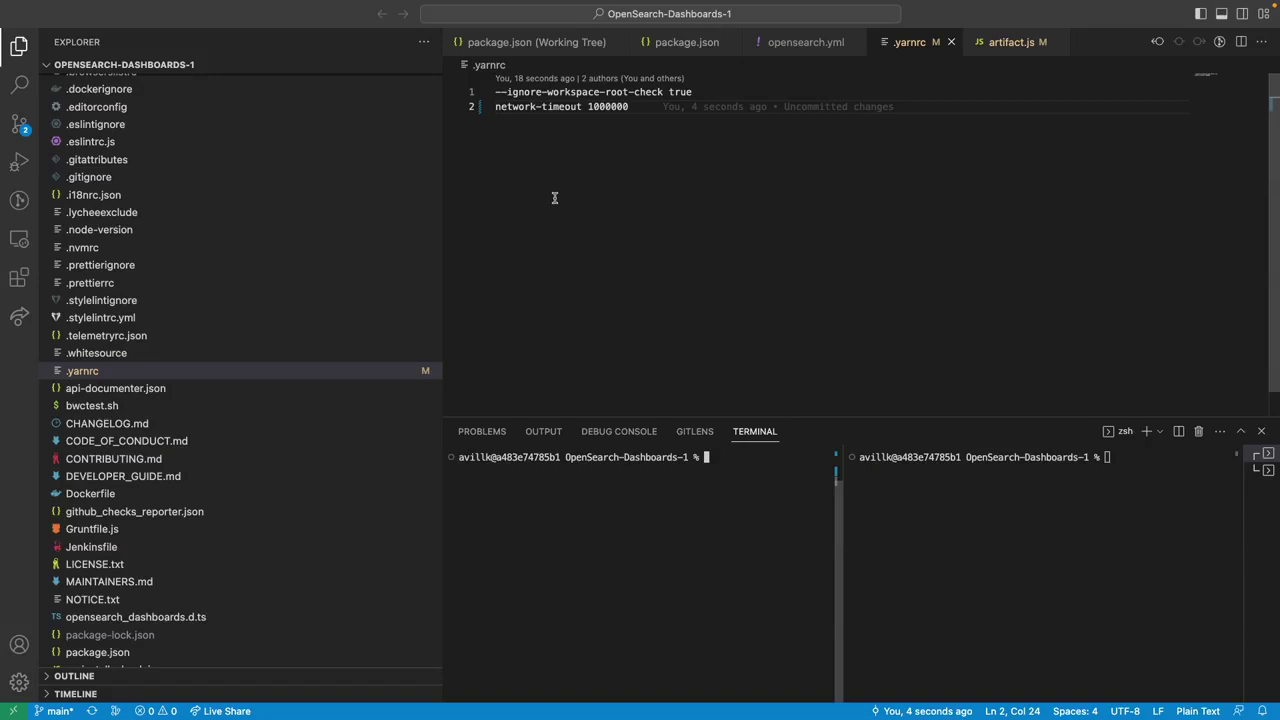
Review the guide's Bootstrap steps and network-timeout note, then go back to VS Code.
key("super+Tab")
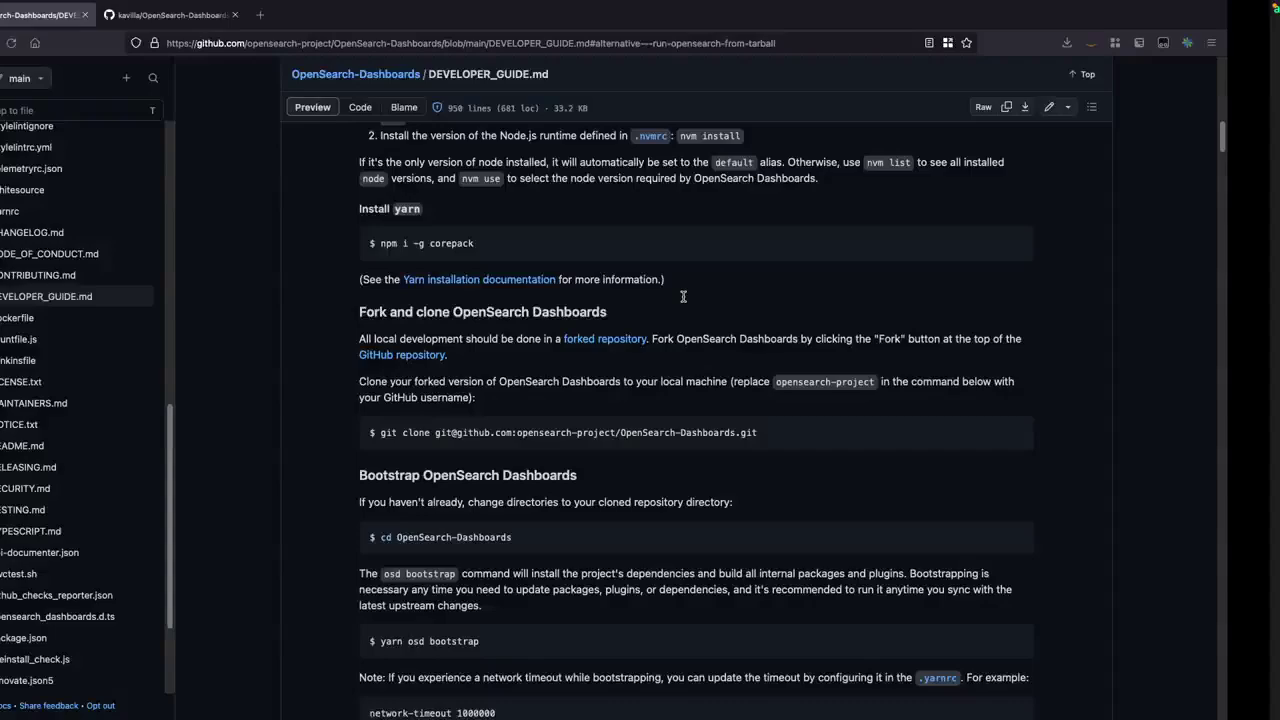
scroll(650, 405, "down", 2)
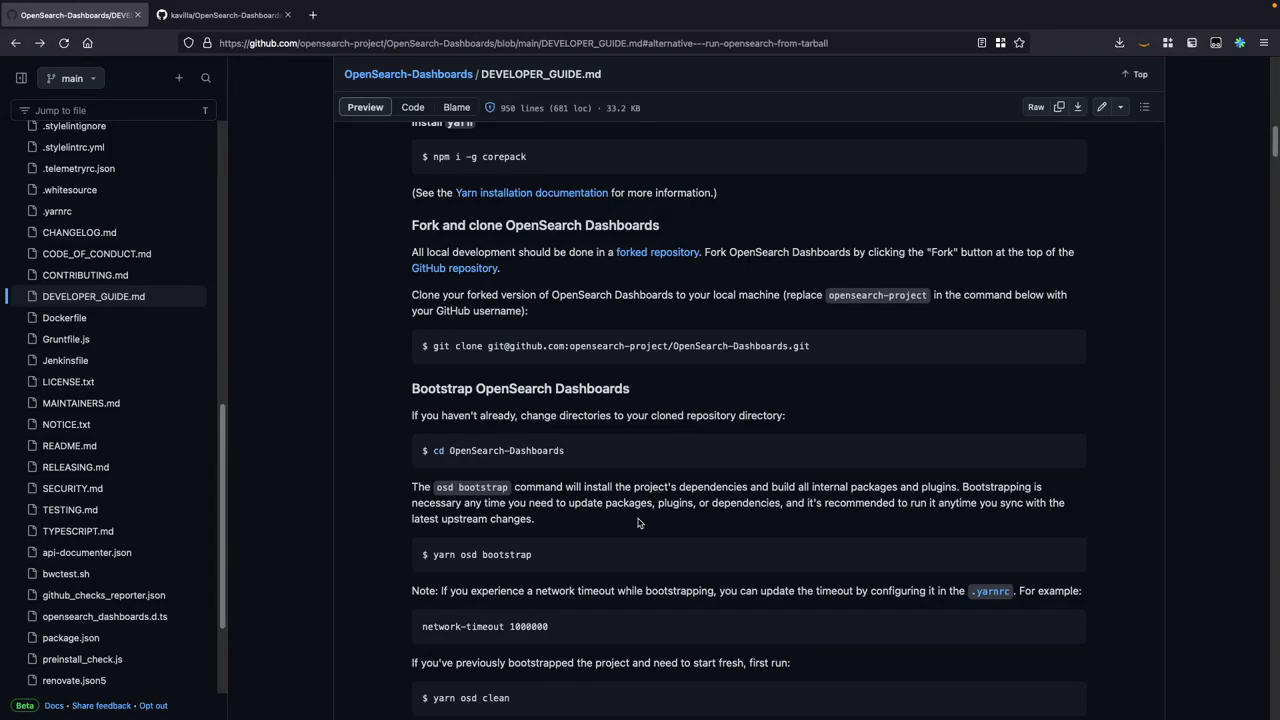
scroll(650, 505, "down", 2)
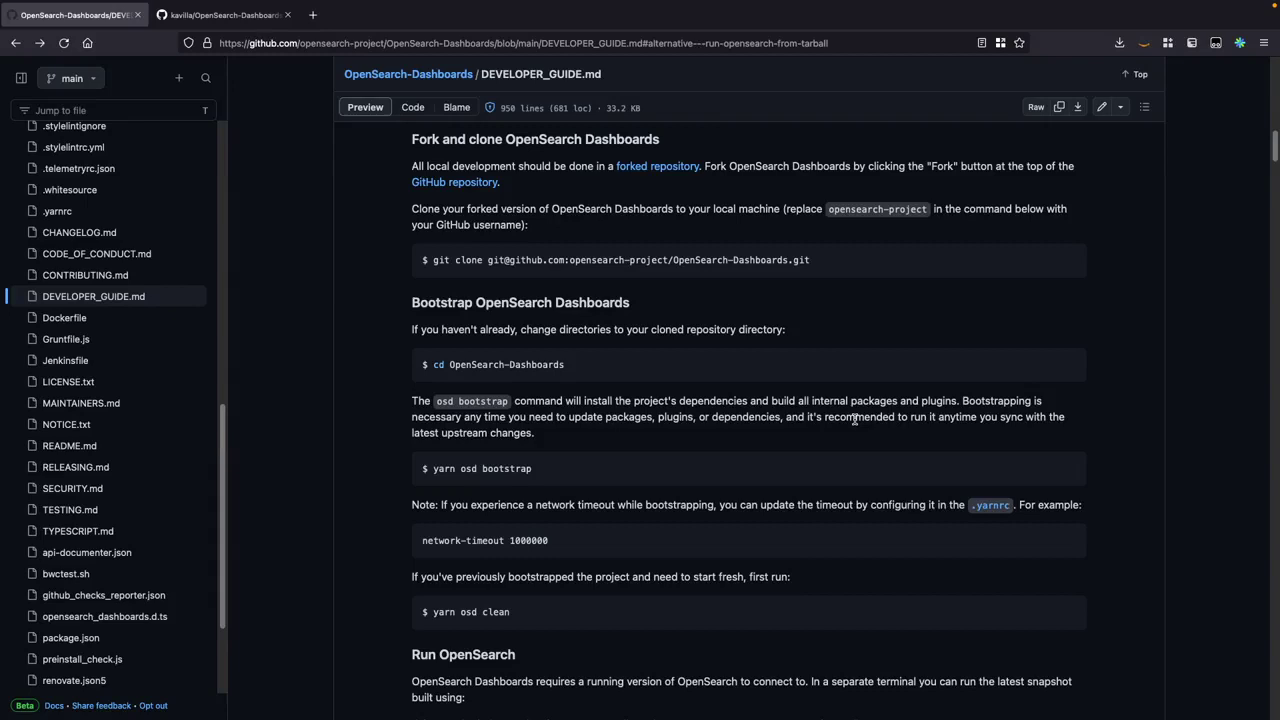
key("ctrl+Right")
key("ctrl+Right")
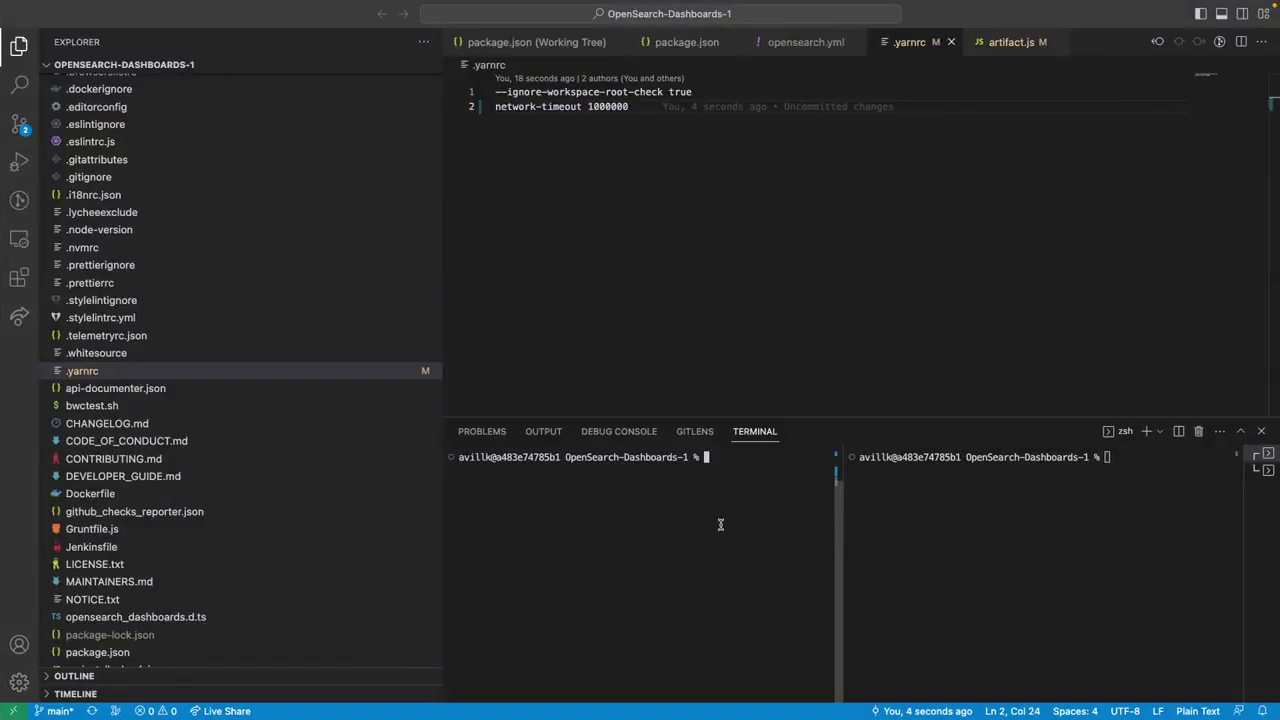
Confirm Node v14.20.1 and Yarn 1.22.19, then start yarn osd bootstrap in the terminal.
type("node -v")
key("Return")
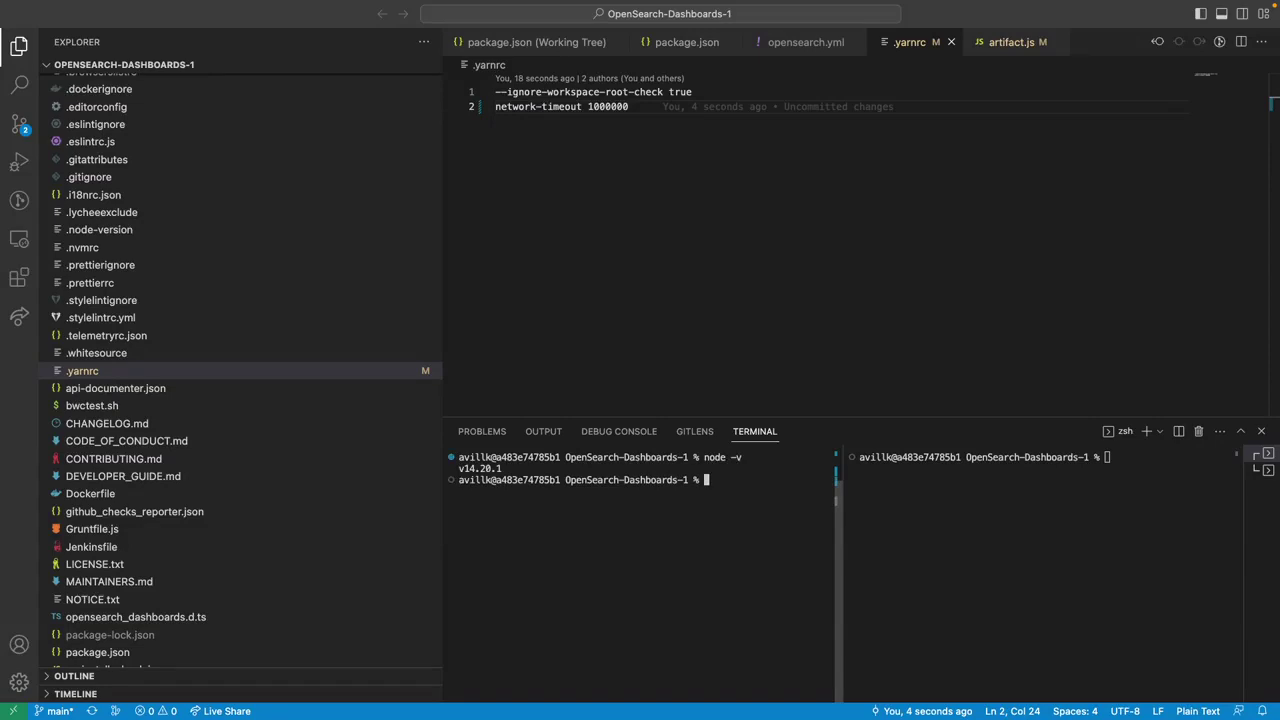
type("yarn -v")
key("Return")
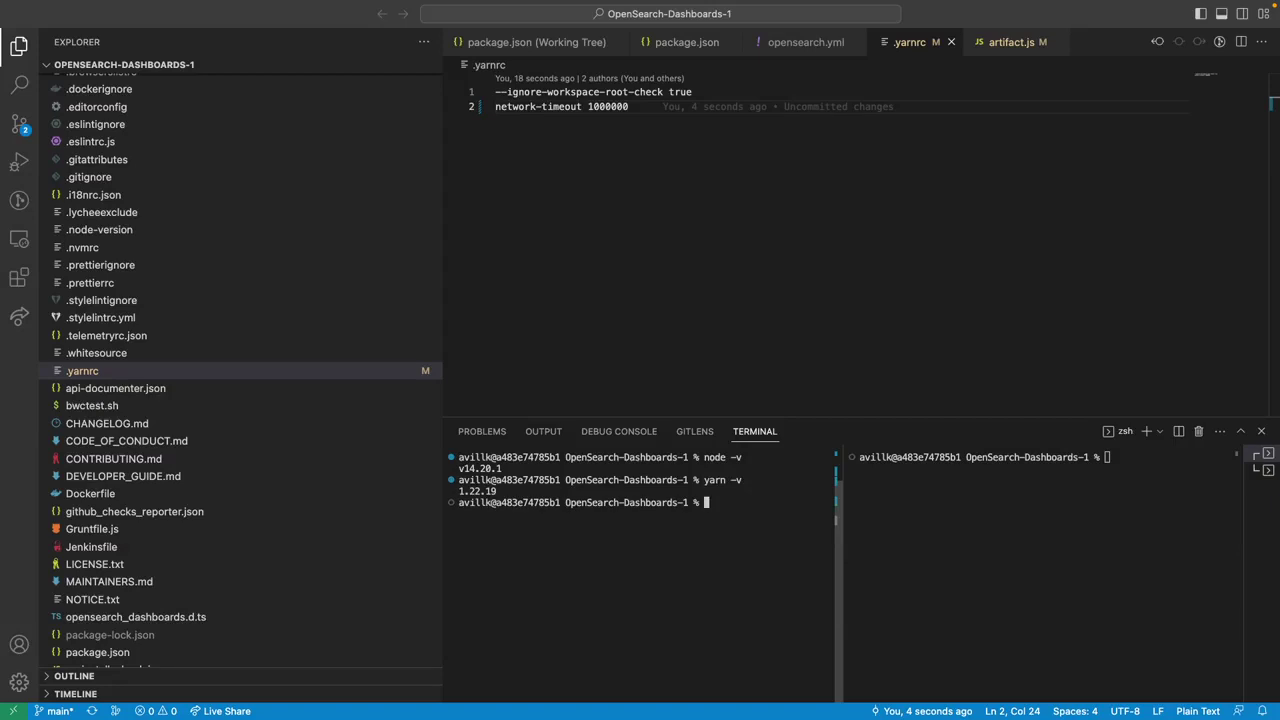
type("yarn osd bo")
type("otstrap")
key("Return")
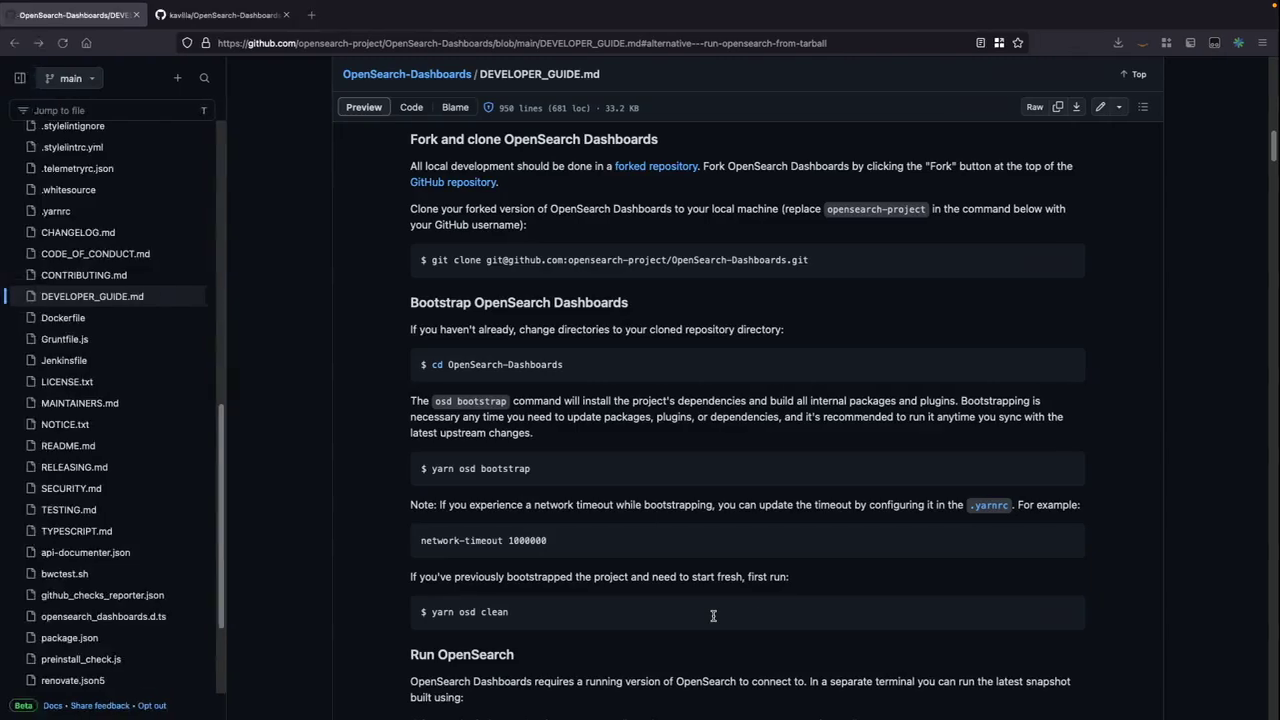
Scroll the developer guide down through the Run OpenSearch sections.
scroll(617, 450, "down", 3)
scroll(617, 450, "down", 2)
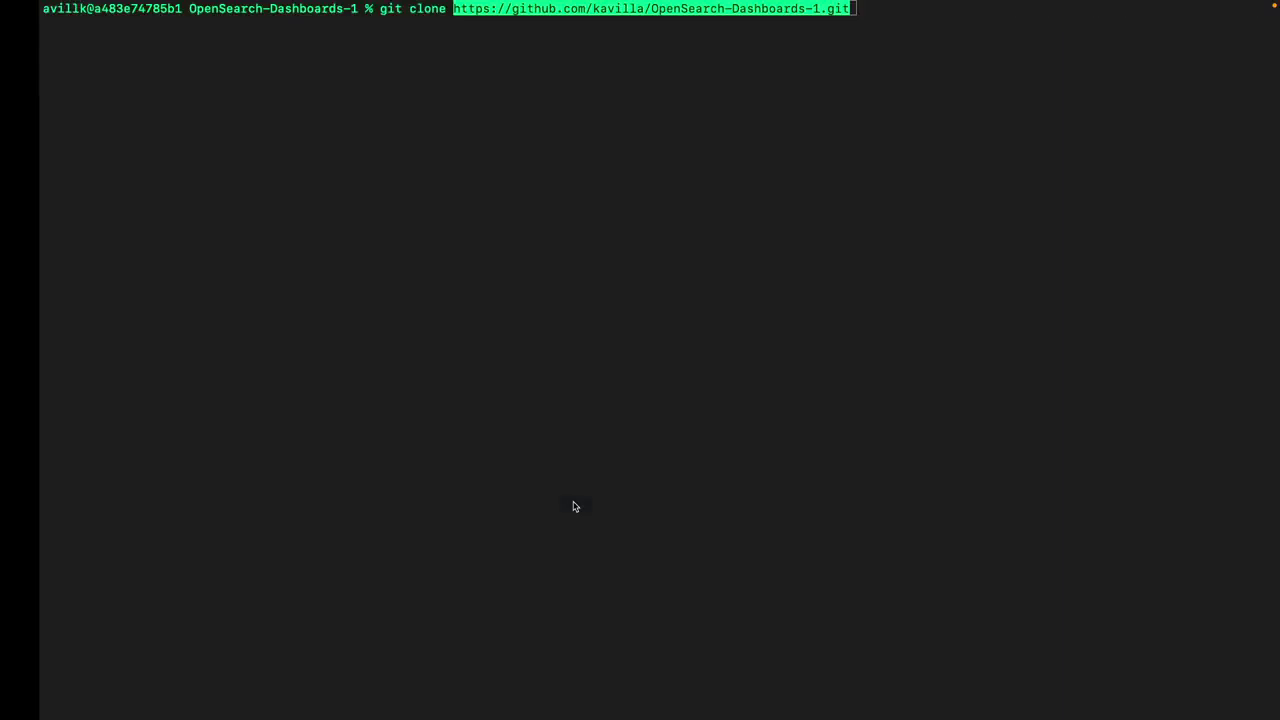
Run 'yarn opensearch snapshot' in the second terminal to start a local OpenSearch cluster.
left_click(980, 554)
type("yarn opens")
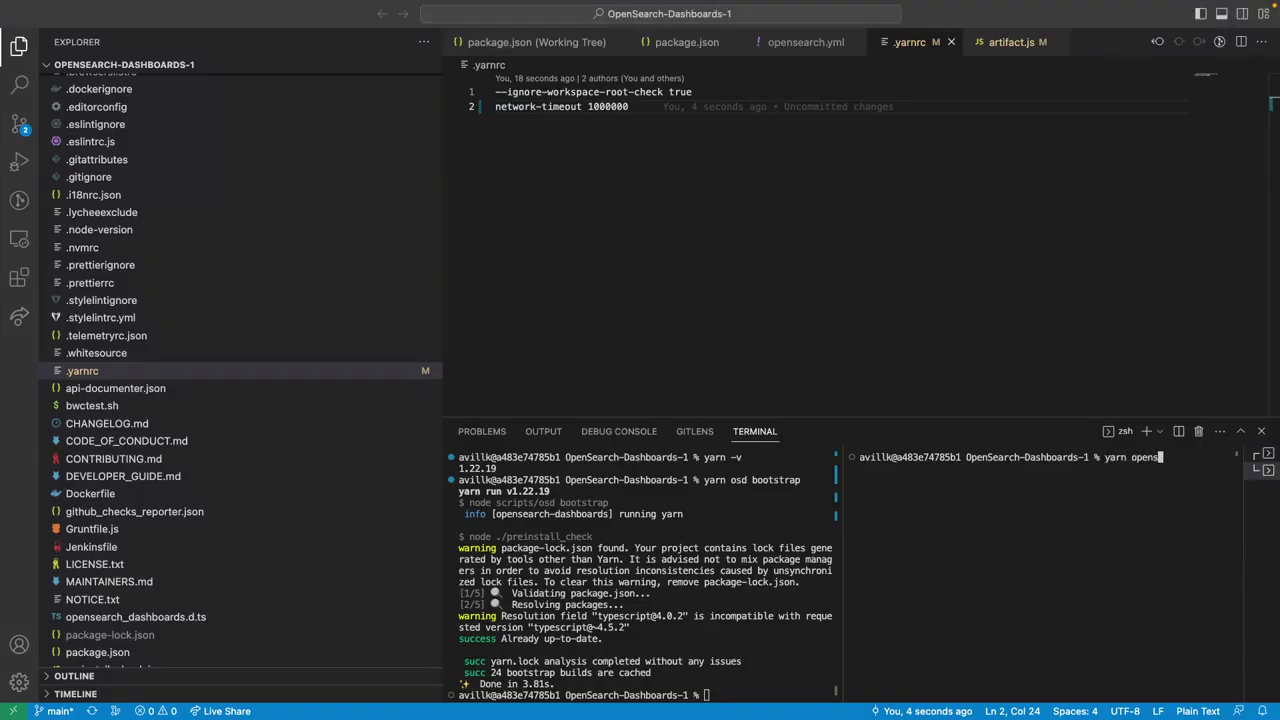
type("earch snapshot")
key("Return")
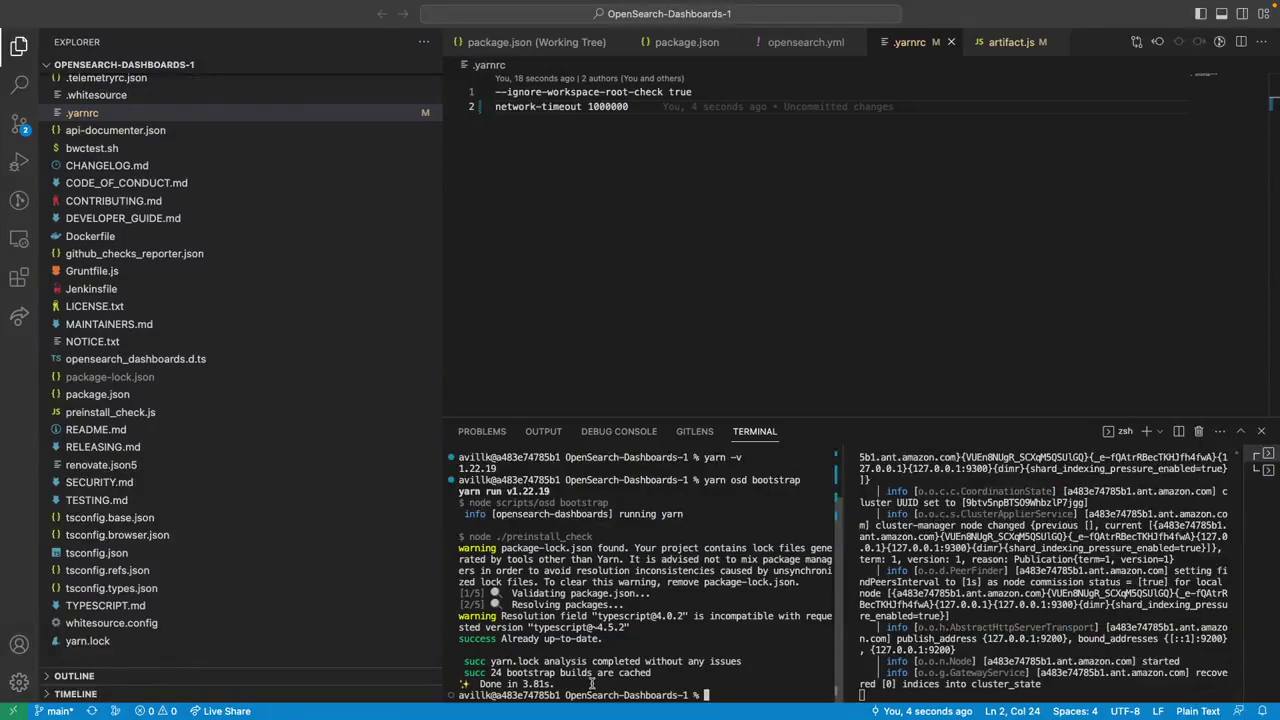
Launch the OpenSearch Dashboards dev server with yarn start in the first terminal.
type("yarn start")
key("Return")
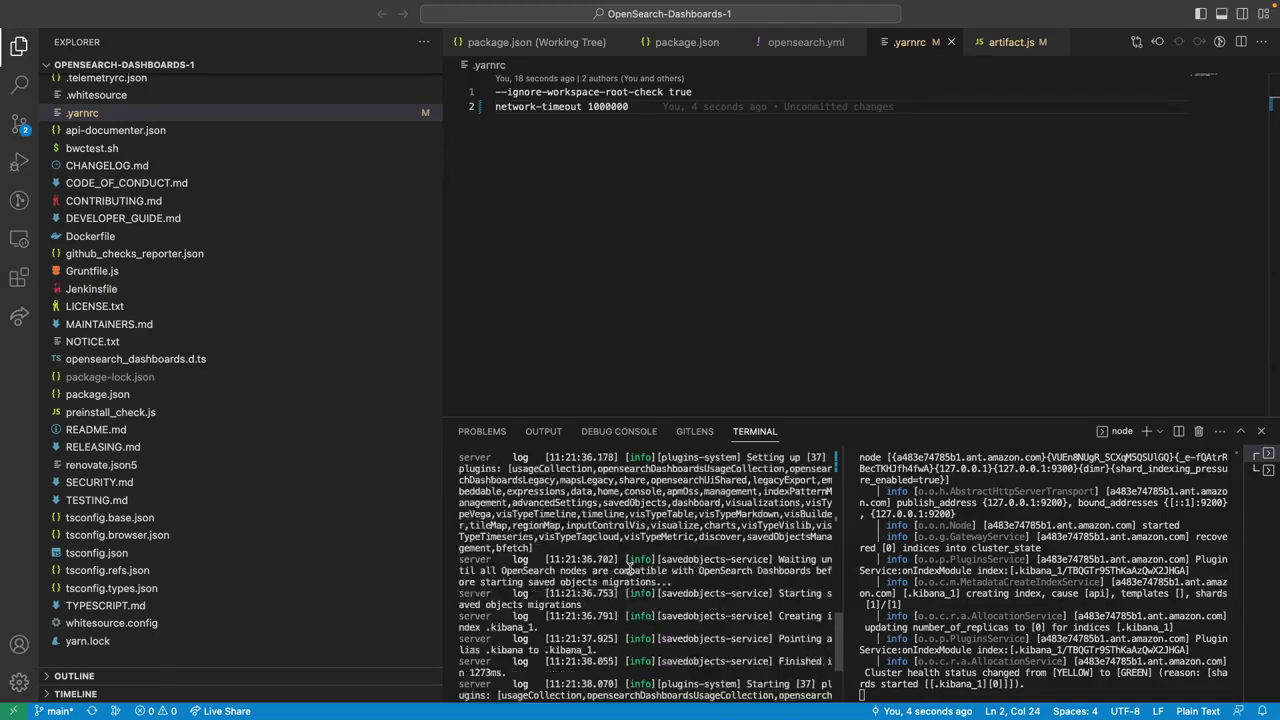
Review the startup log and optimizer lines, checking the browser, until the server runs at localhost:5603/ogx.
scroll(632, 568, "up", 10)
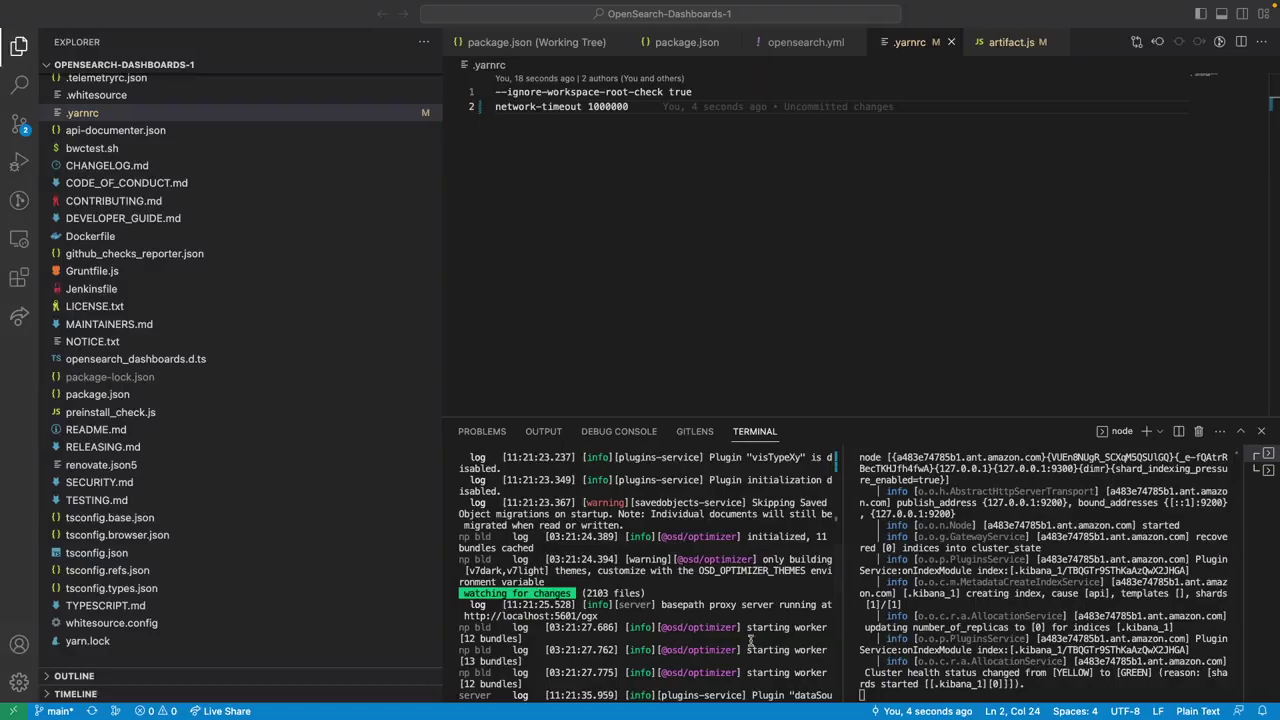
left_click_drag(660, 537, 742, 560)
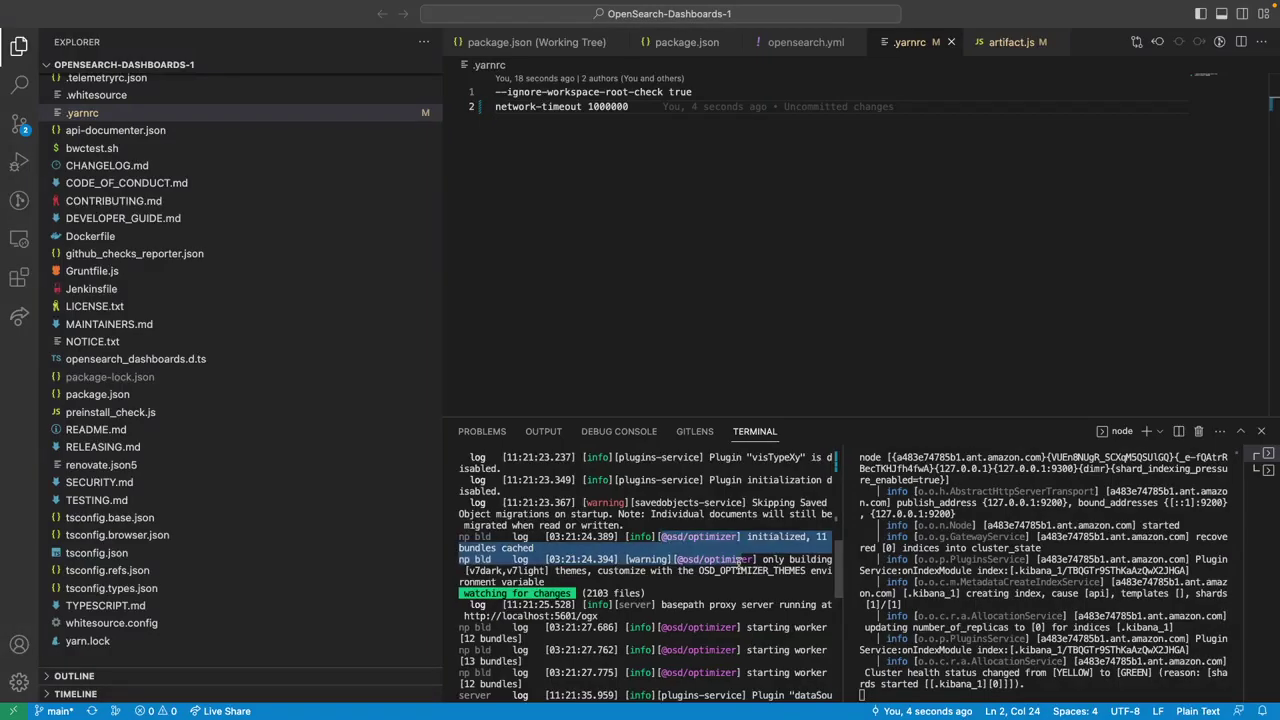
scroll(742, 560, "down", 2)
scroll(741, 562, "down", 2)
scroll(739, 565, "down", 2)
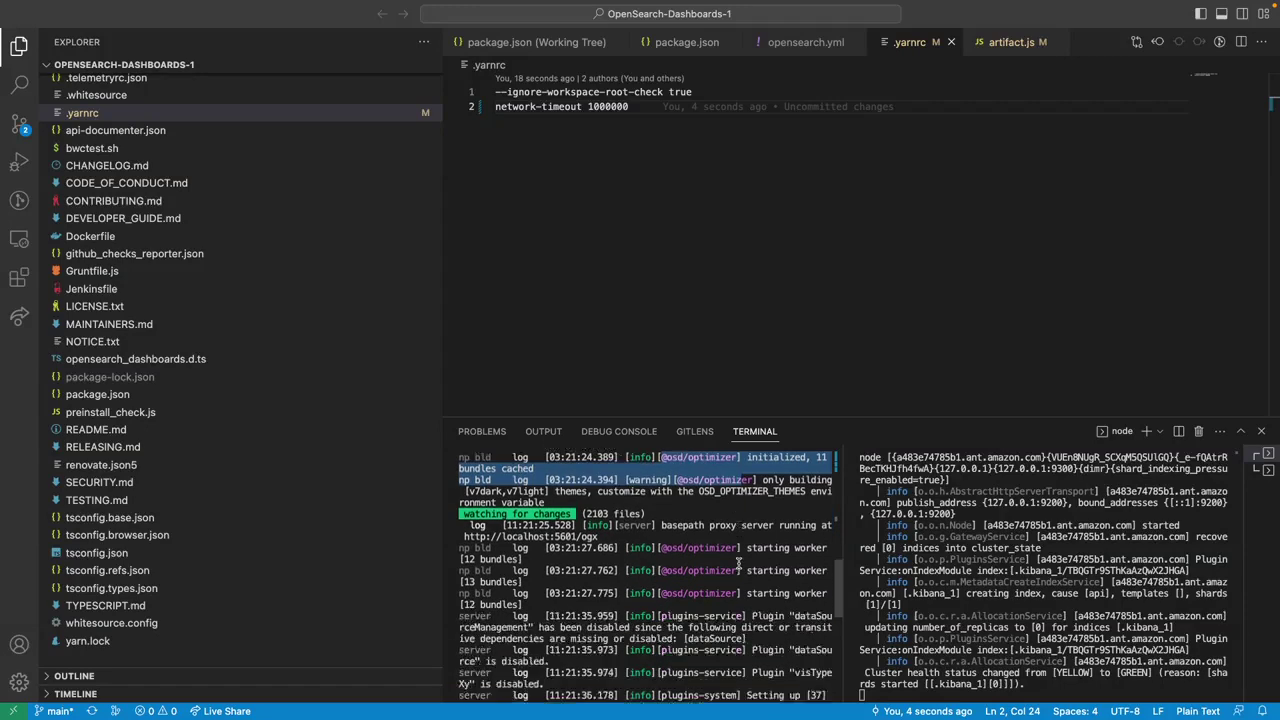
scroll(739, 564, "down", 1)
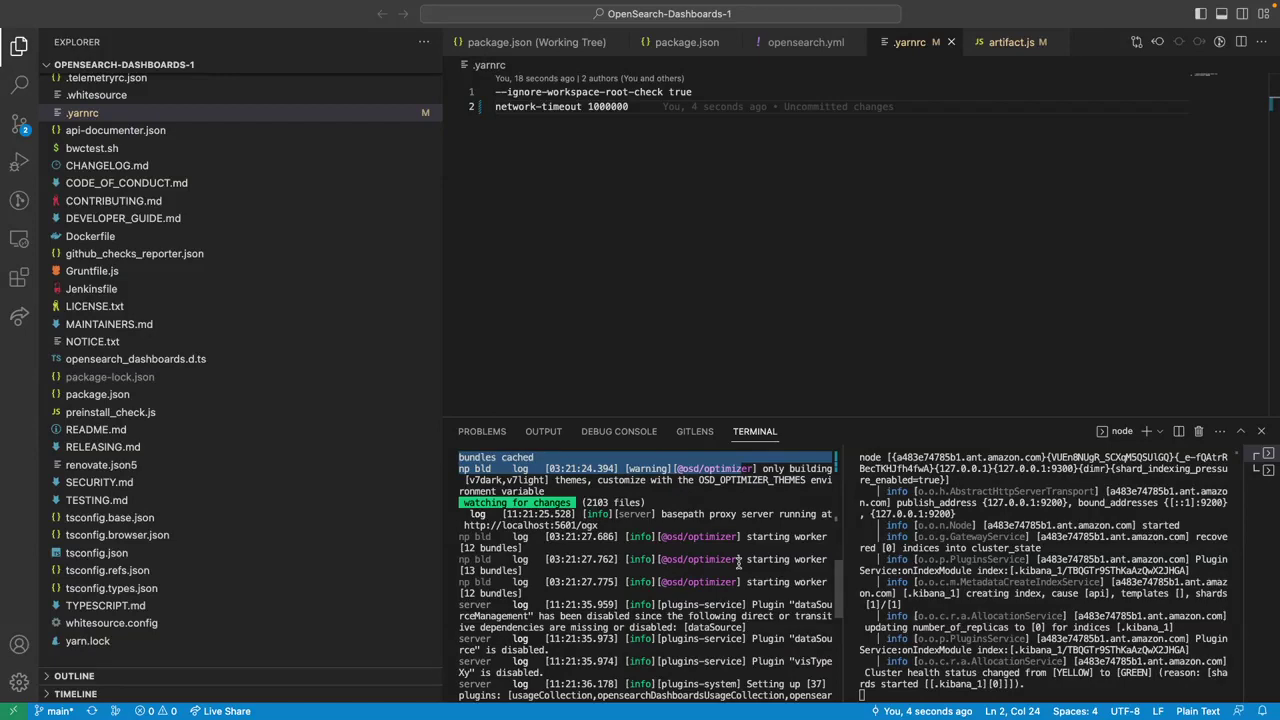
scroll(739, 563, "down", 1)
key("ctrl+Right")
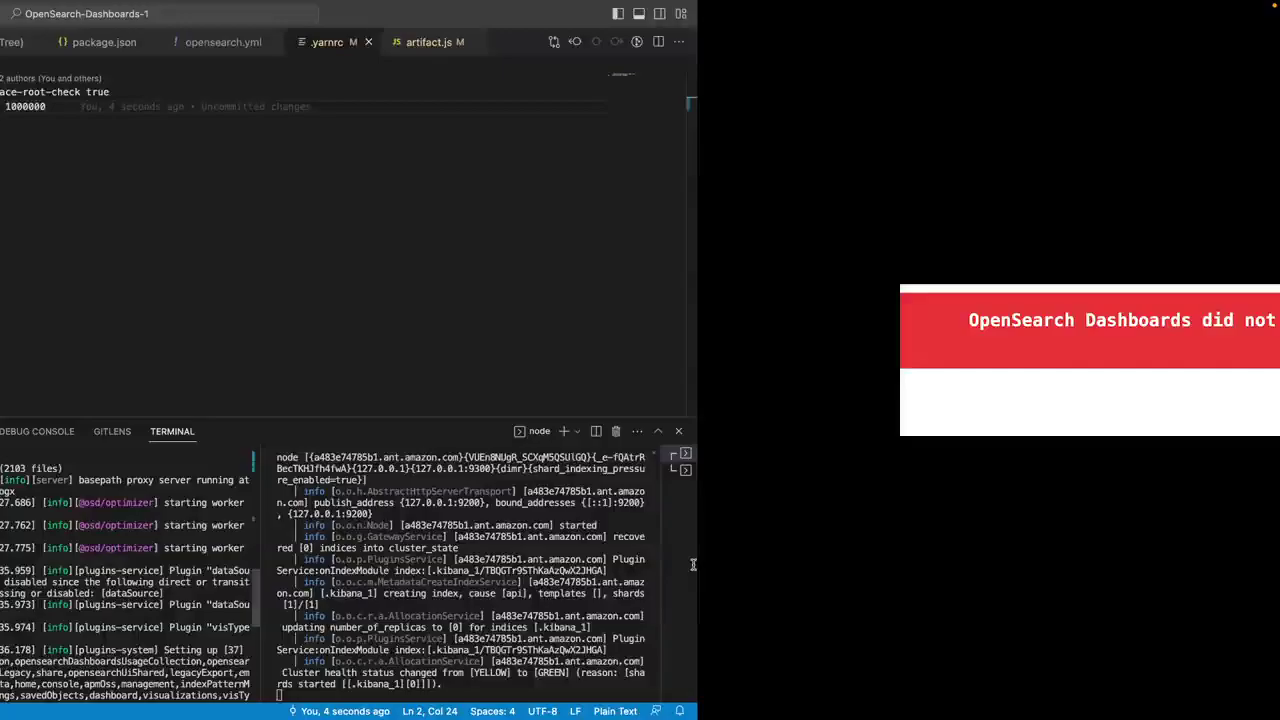
key("ctrl+Left")
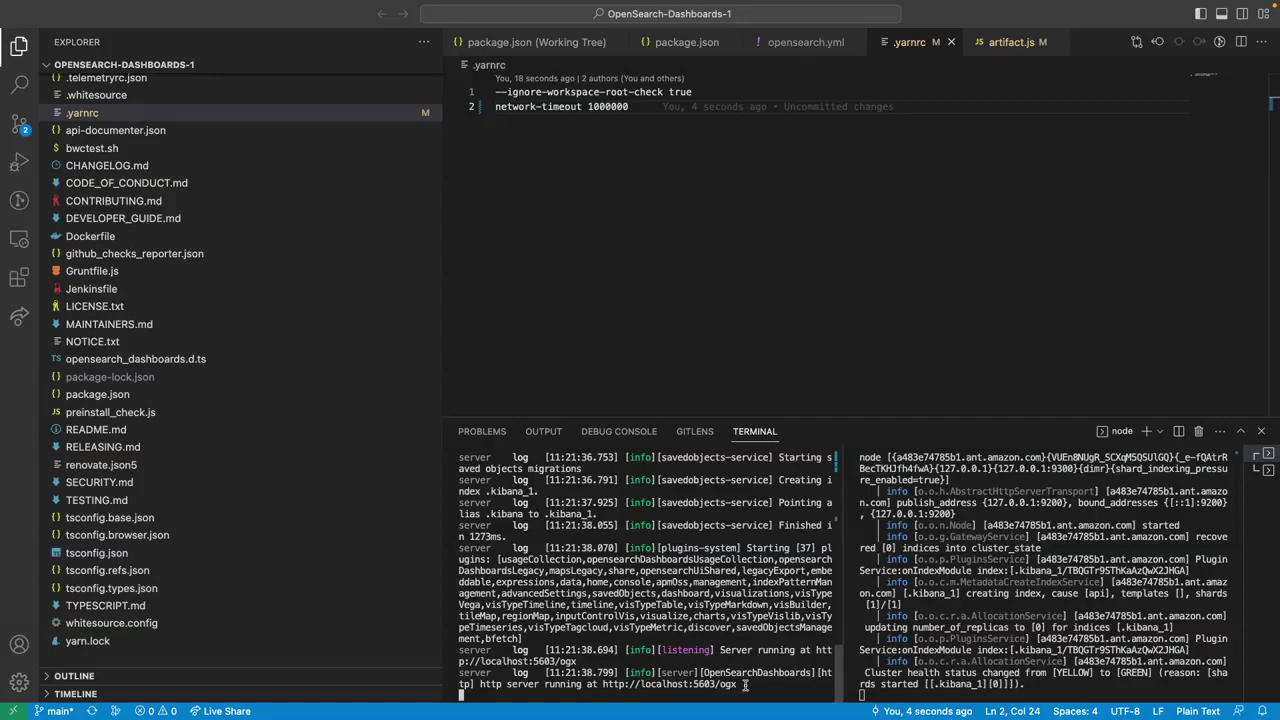
left_click(694, 690, "super")
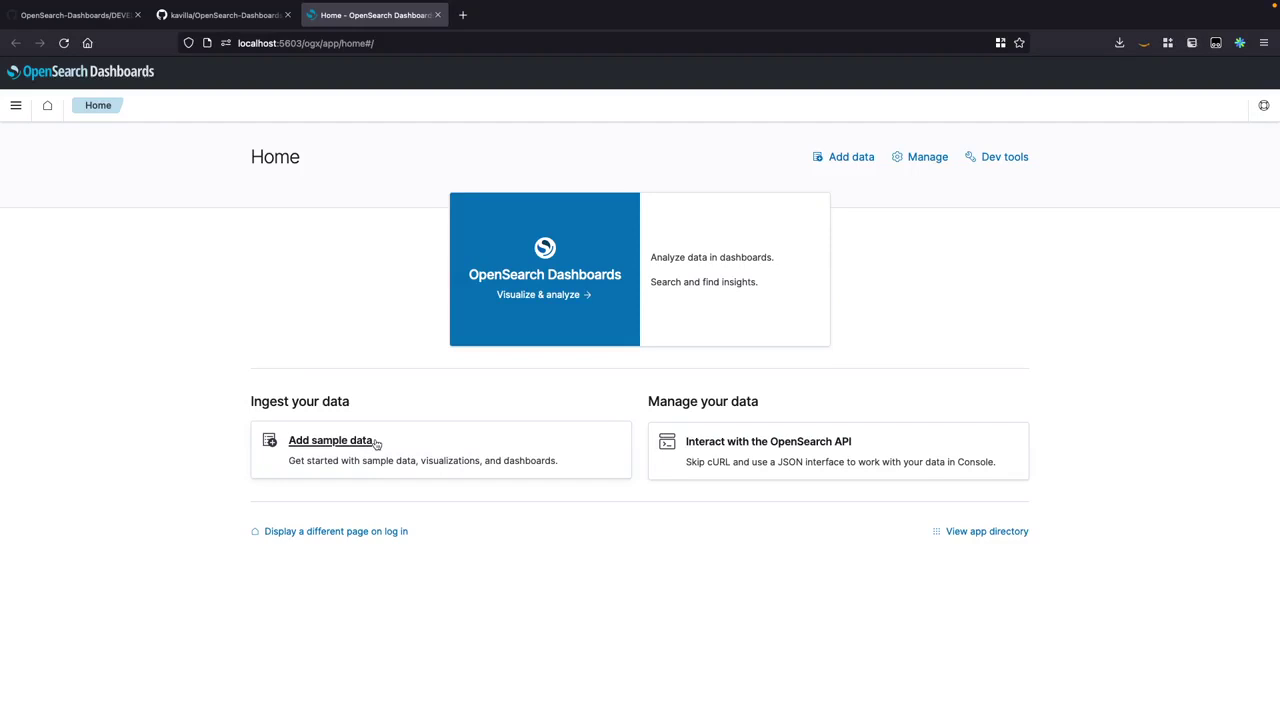
Install the Sample flight data set from the Add sample data page.
left_click(376, 444)
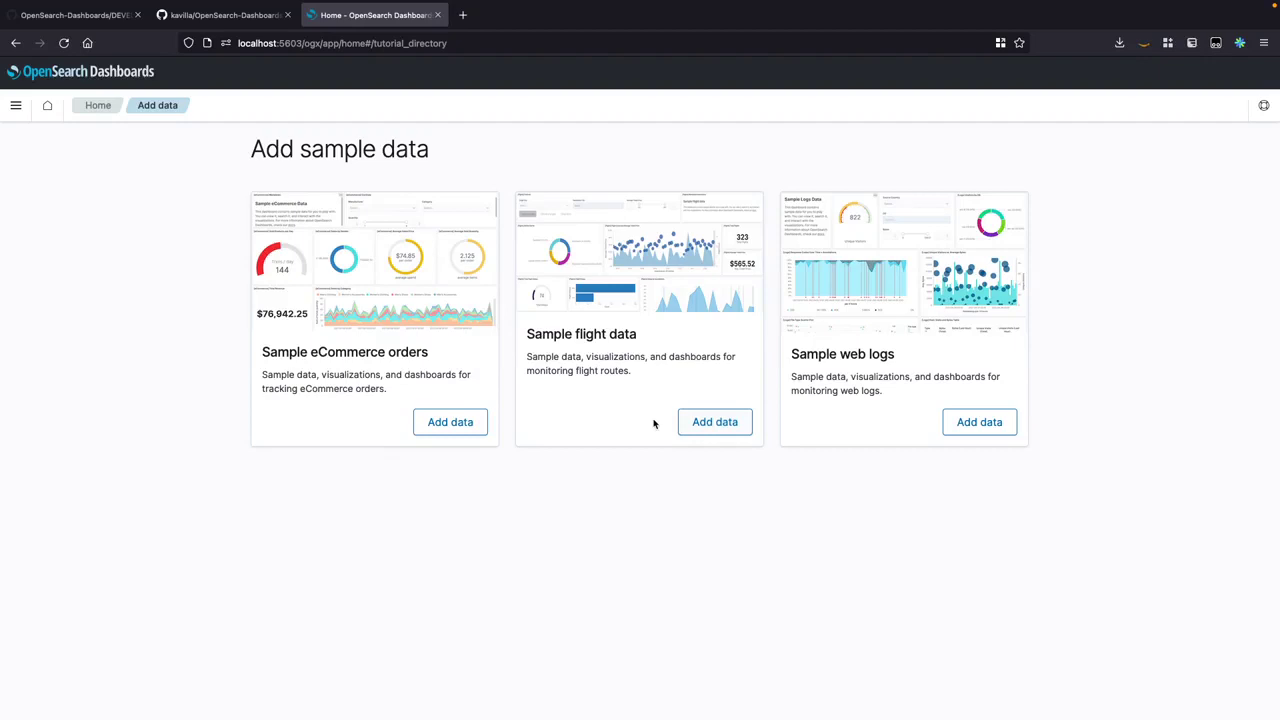
left_click(712, 423)
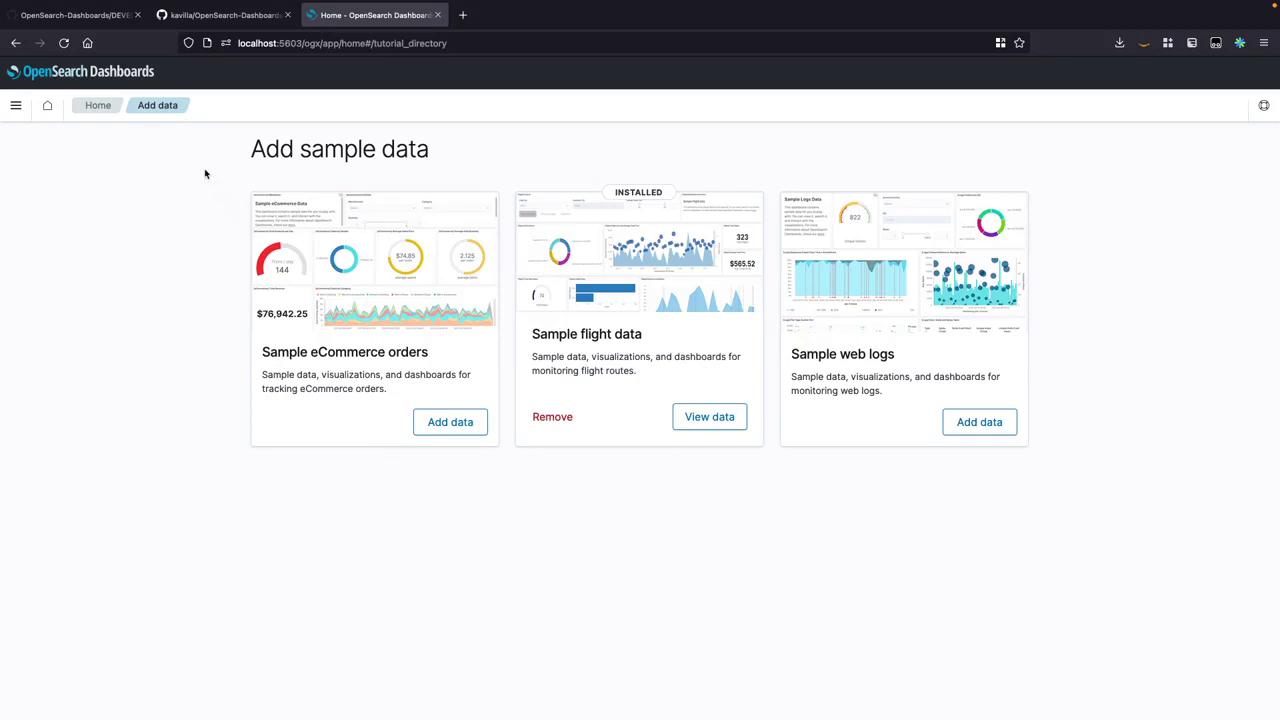
Open the [Flights] Global Flight Dashboard via View data and scroll through its visualizations.
left_click(740, 417)
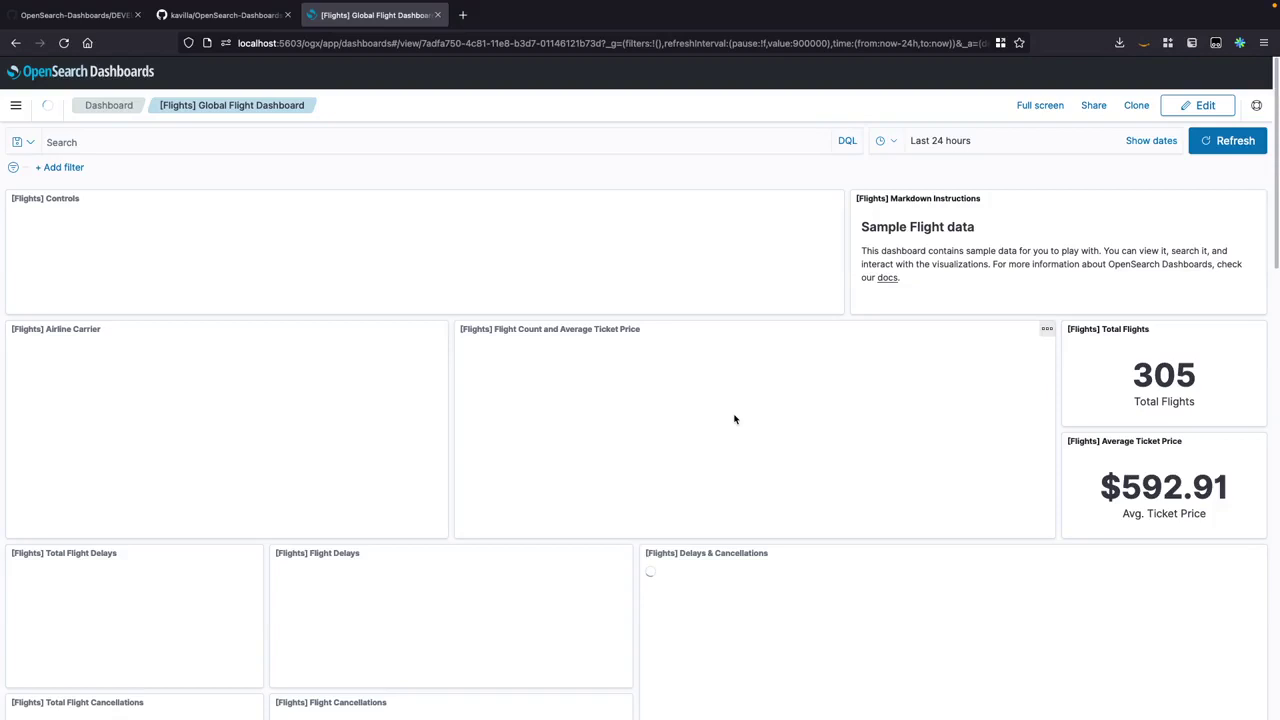
scroll(360, 399, "down", 1)
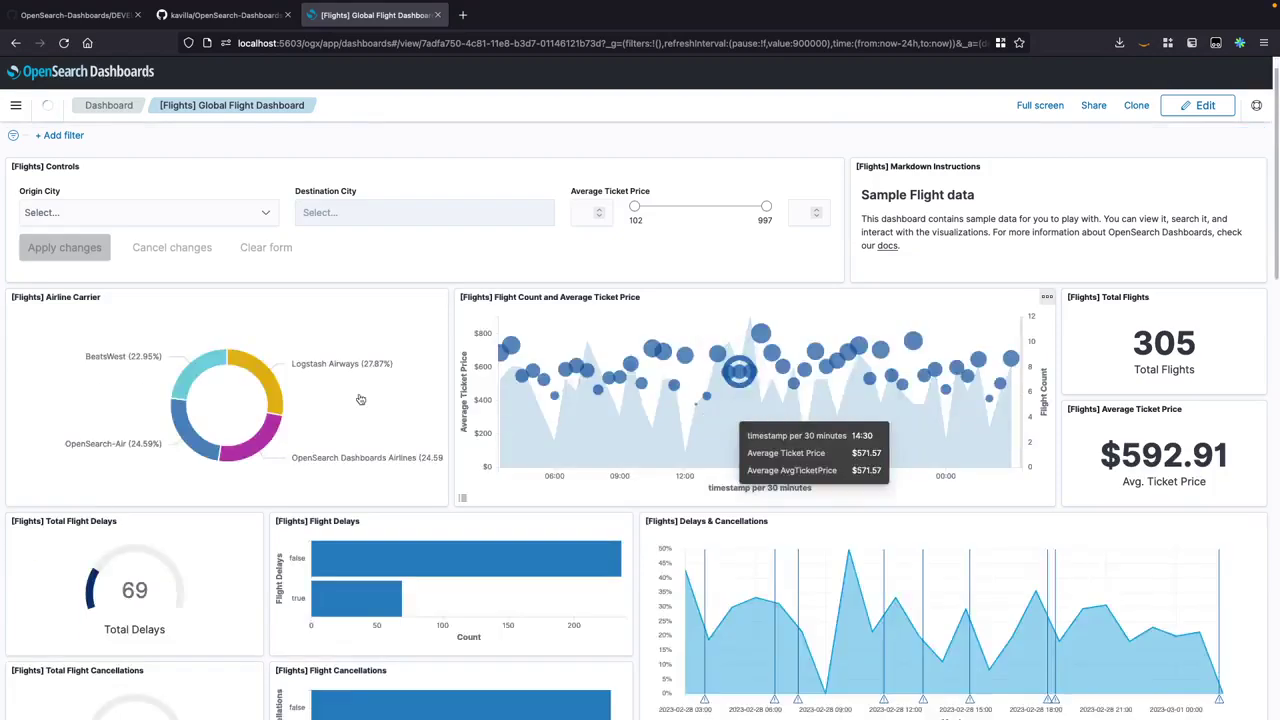
scroll(360, 399, "up", 1)
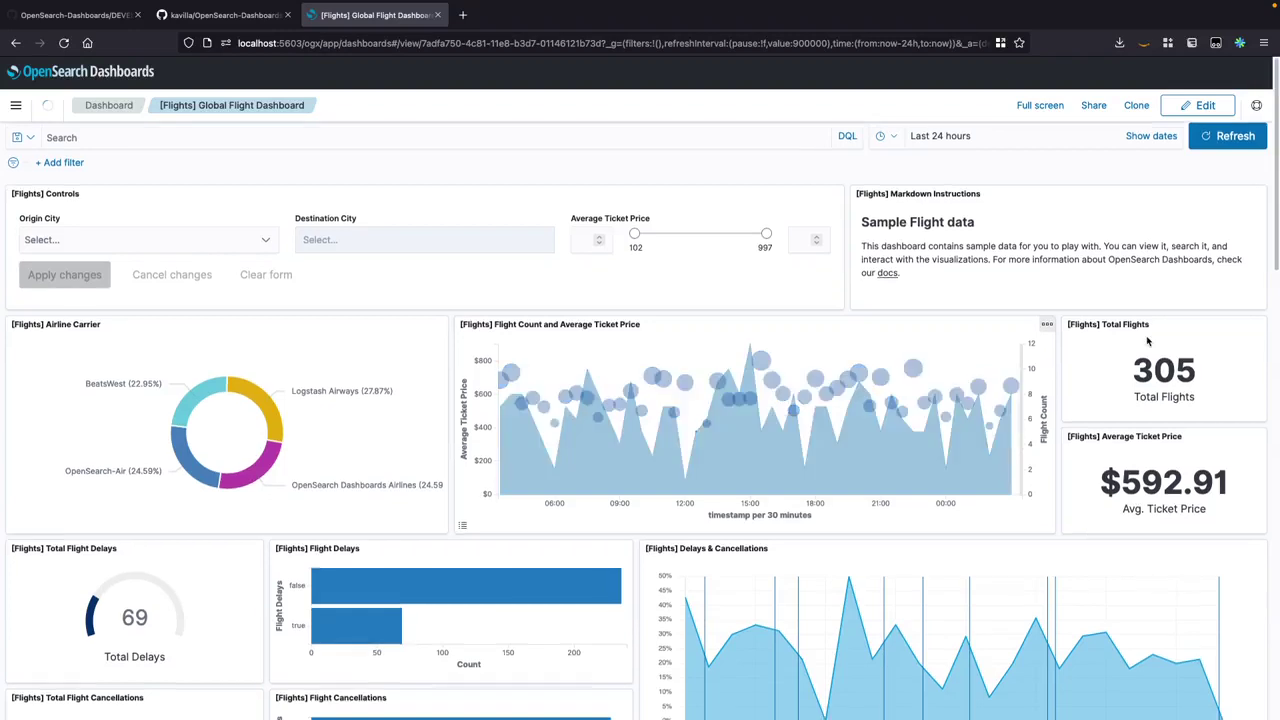
scroll(1148, 342, "down", 5)
scroll(1148, 342, "down", 2)
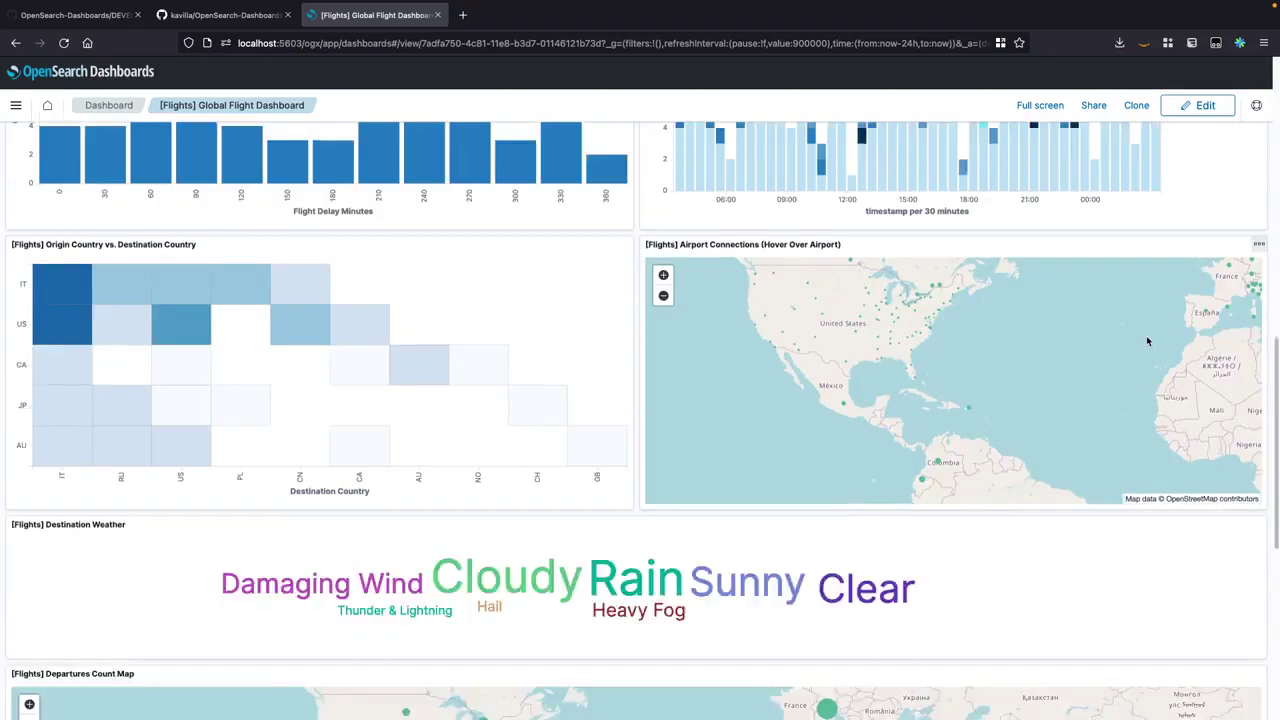
scroll(1148, 342, "down", 2)
scroll(1148, 342, "down", 2)
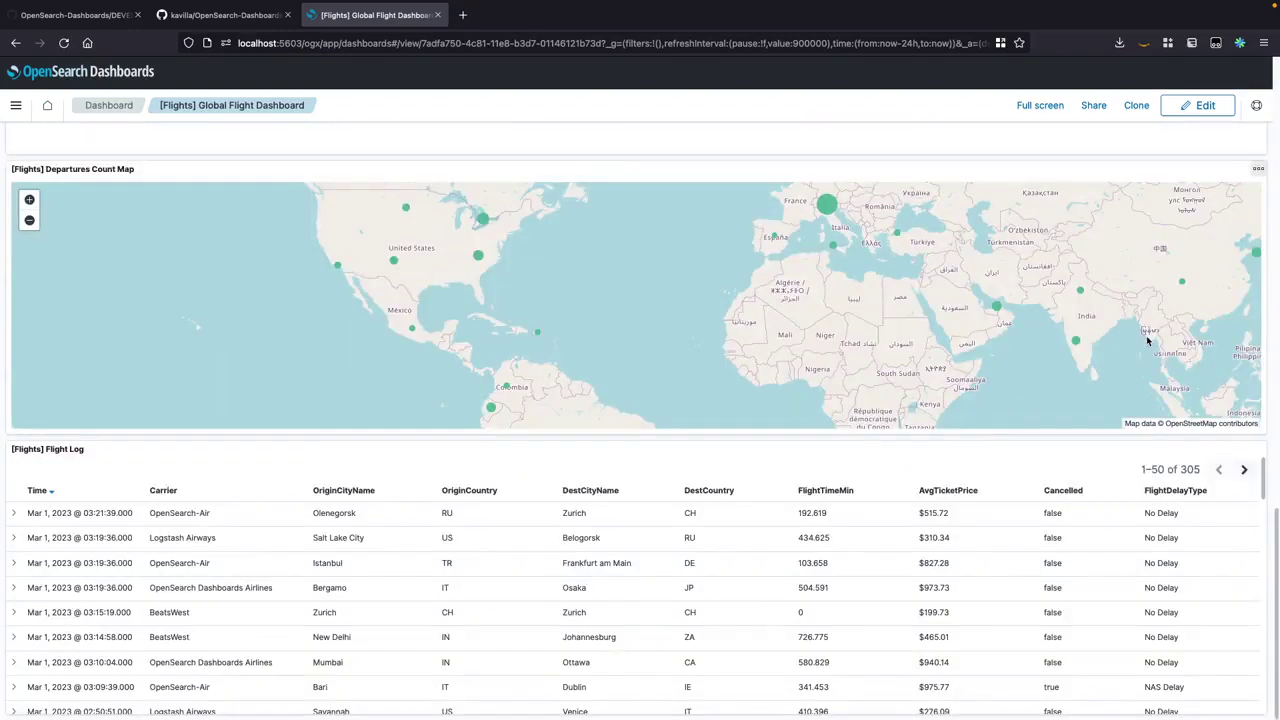
scroll(1148, 342, "up", 10)
scroll(1148, 342, "up", 2)
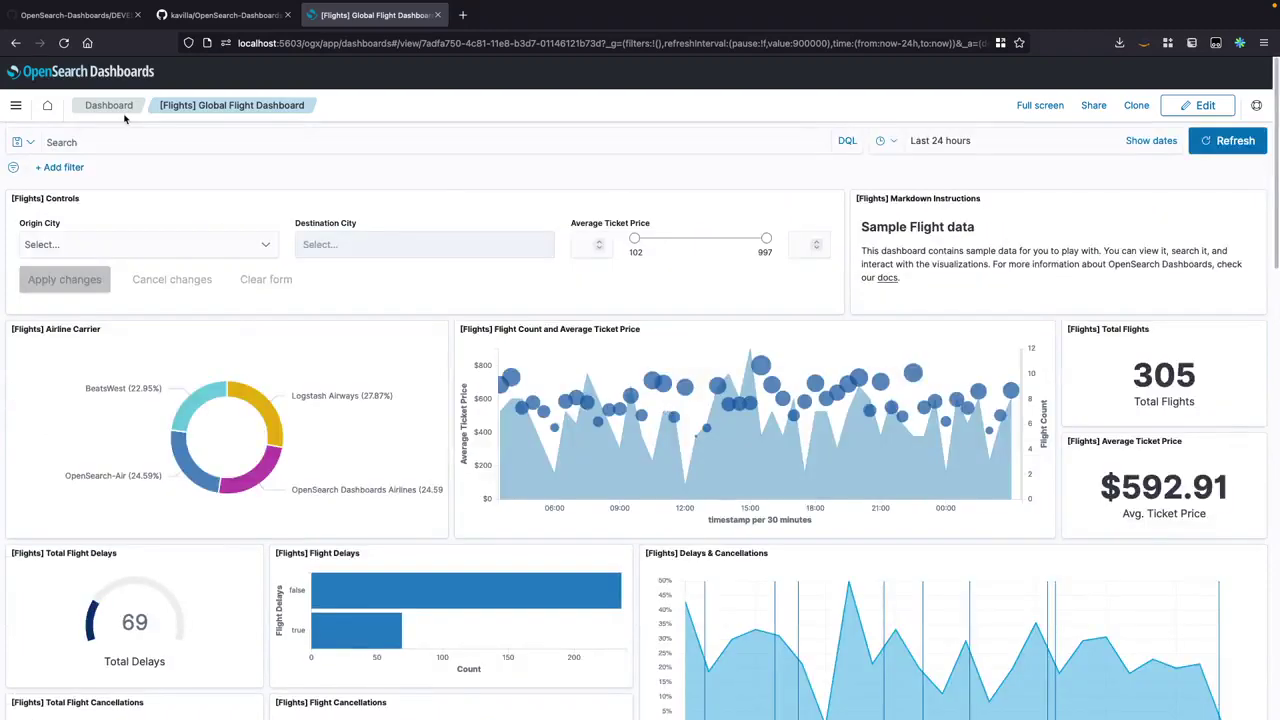
Browse the Visualize listing of the [Flights] sample visualizations.
left_click(14, 106)
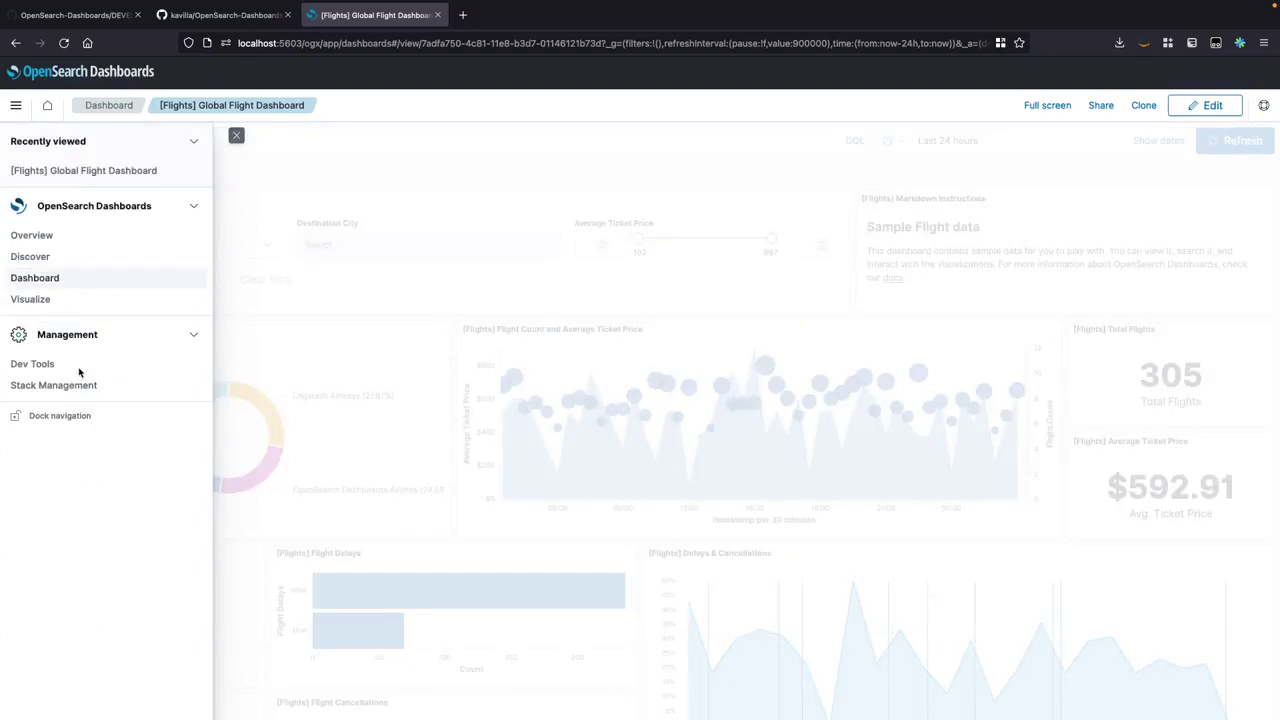
left_click(38, 302)
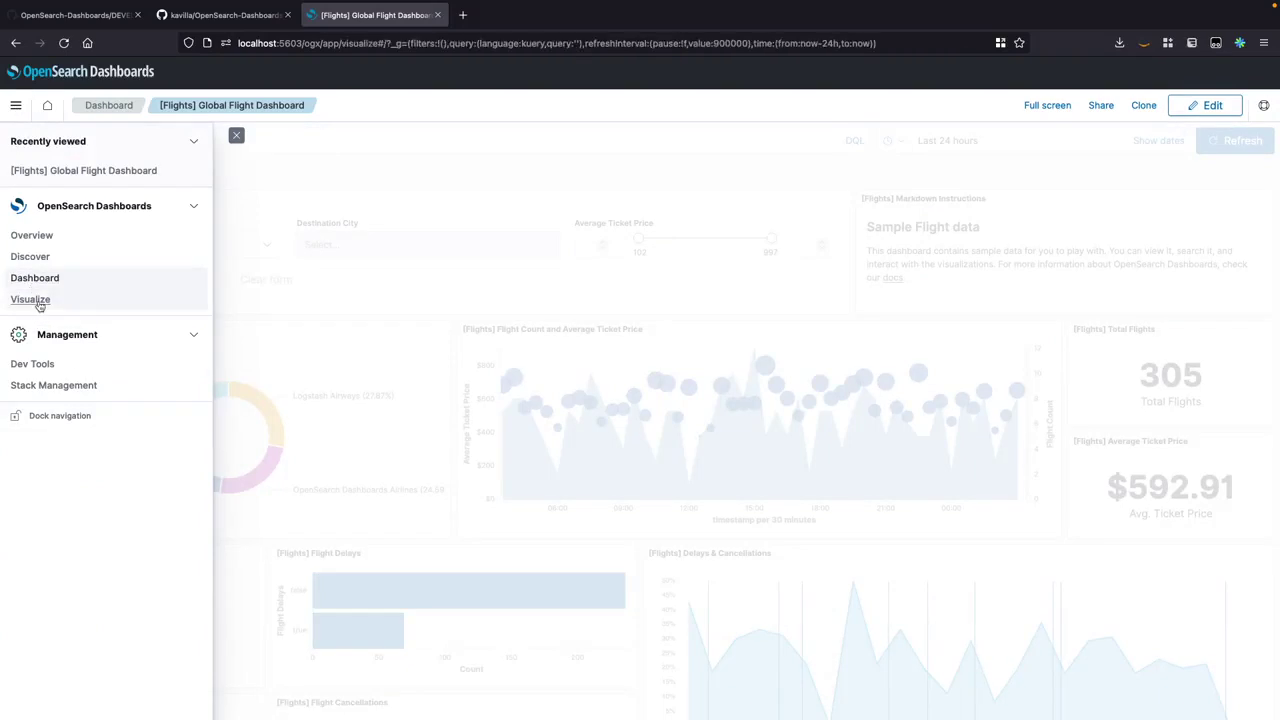
scroll(680, 310, "down", 1)
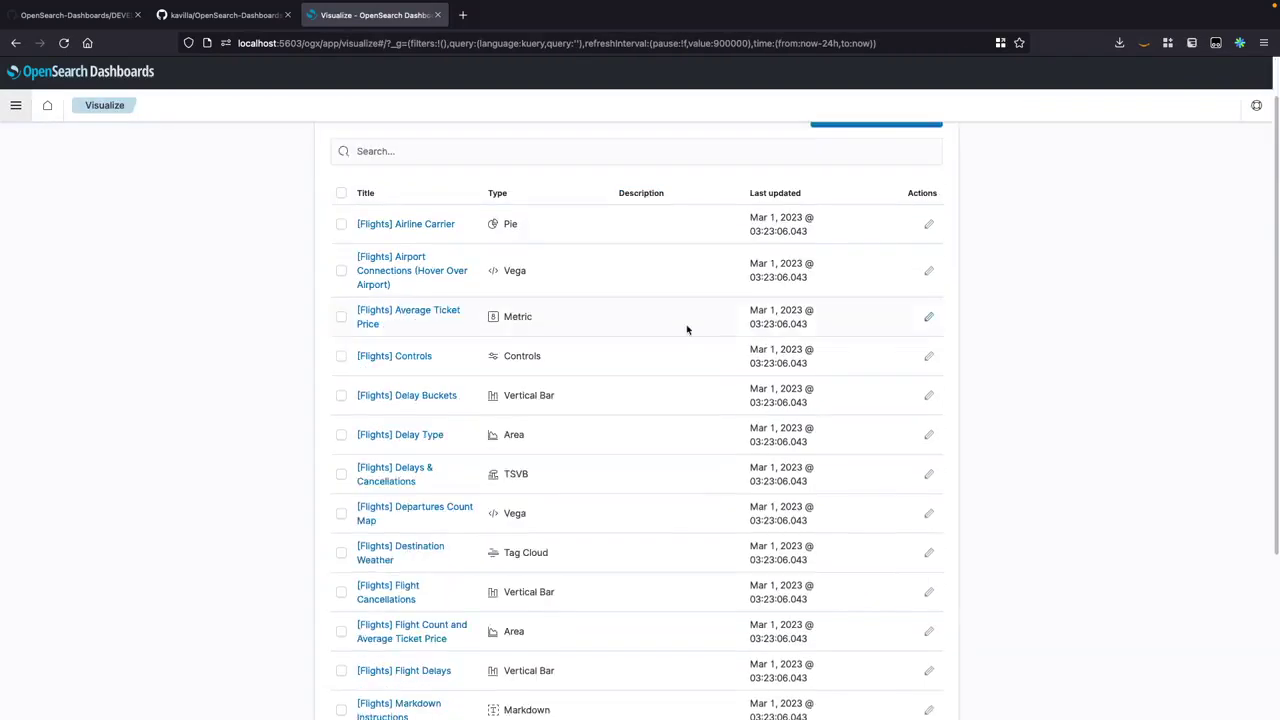
scroll(687, 330, "up", 1)
scroll(720, 300, "down", 1)
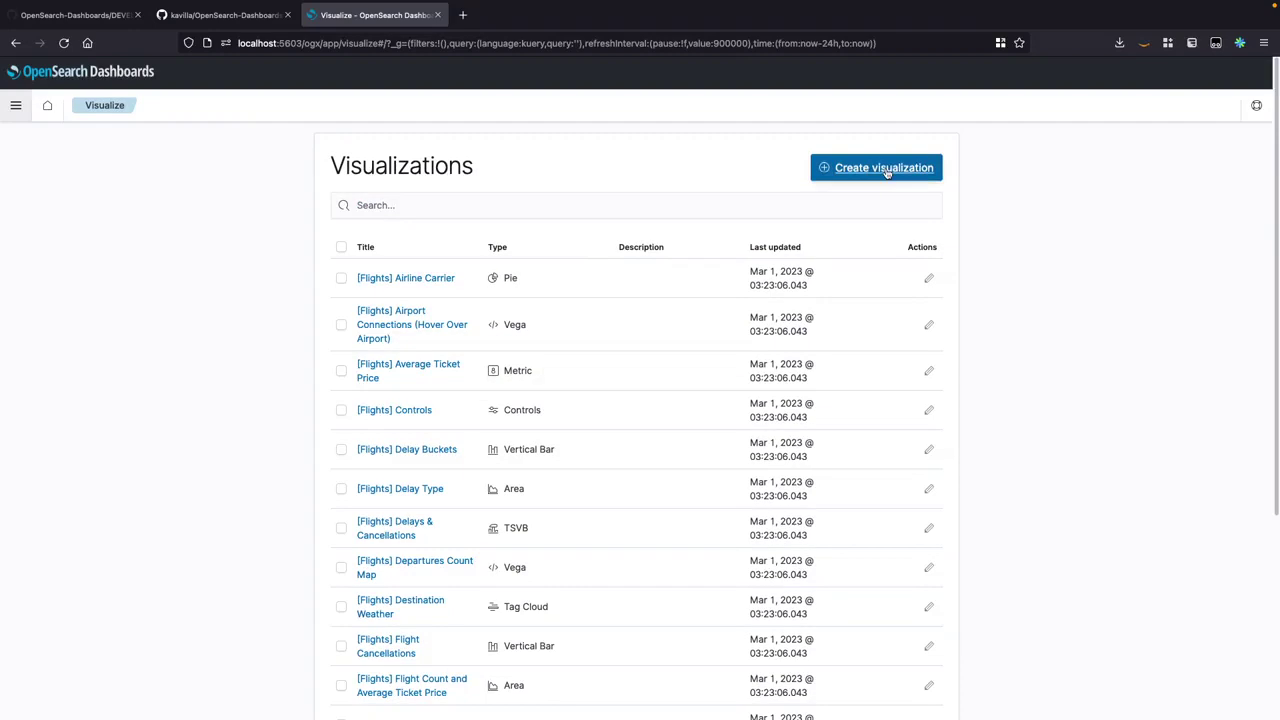
Dismiss the new-visualization type picker and go to the Overview page.
left_click(886, 172)
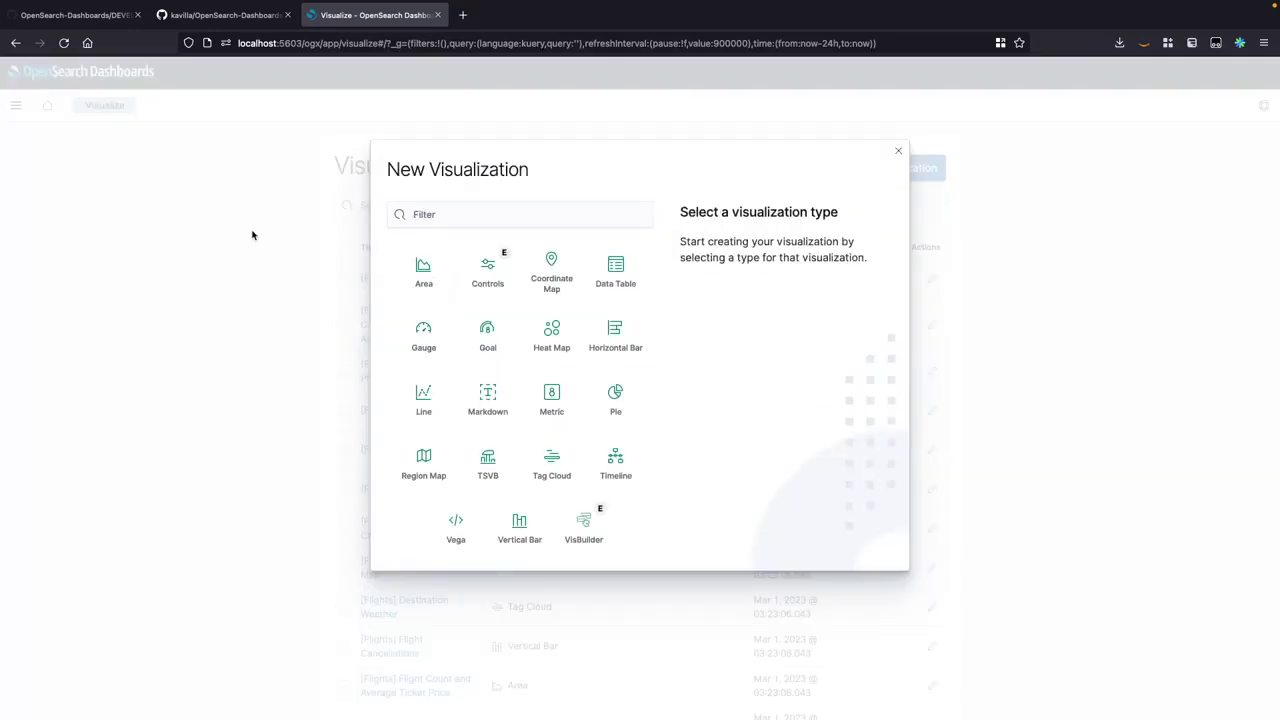
left_click(897, 150)
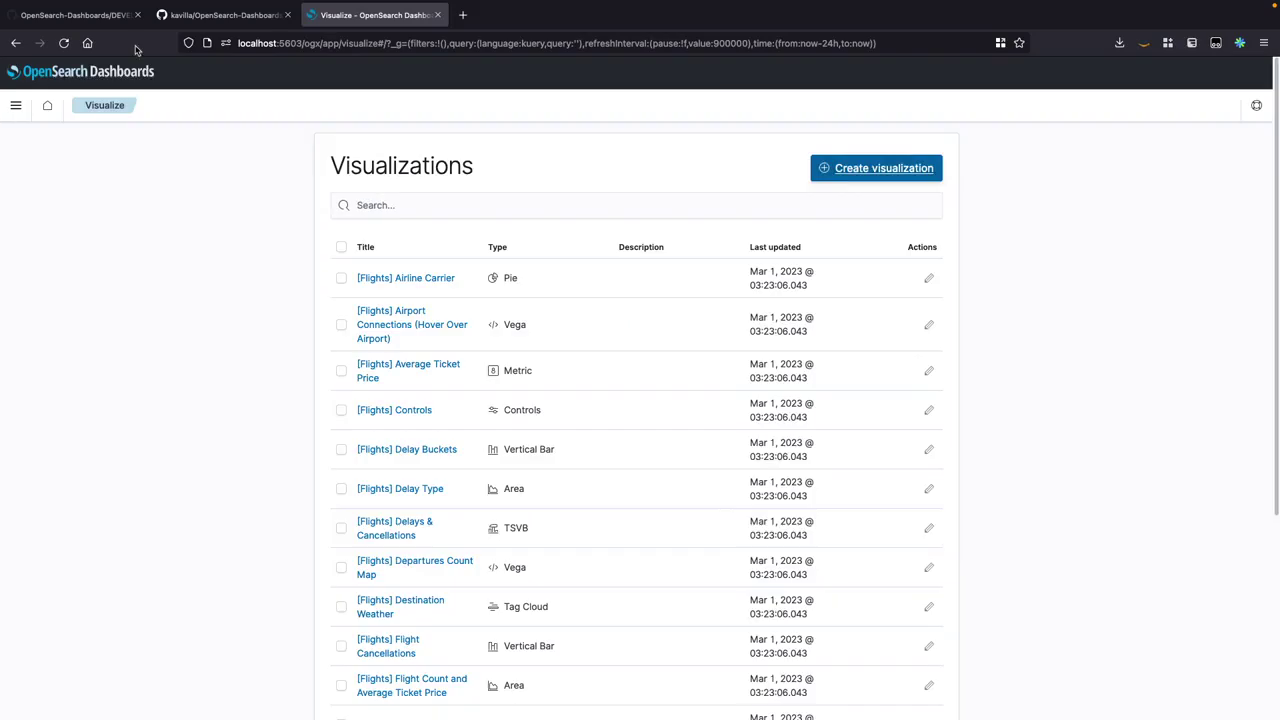
left_click(5, 112)
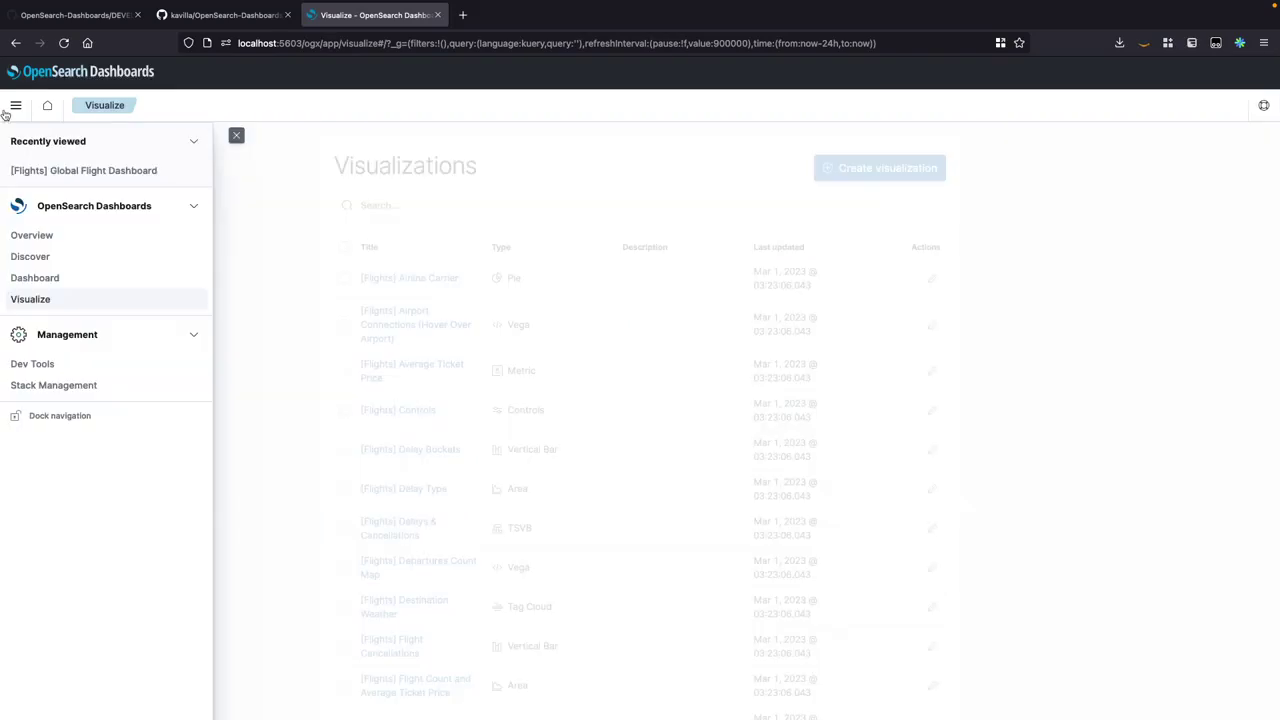
left_click(48, 238)
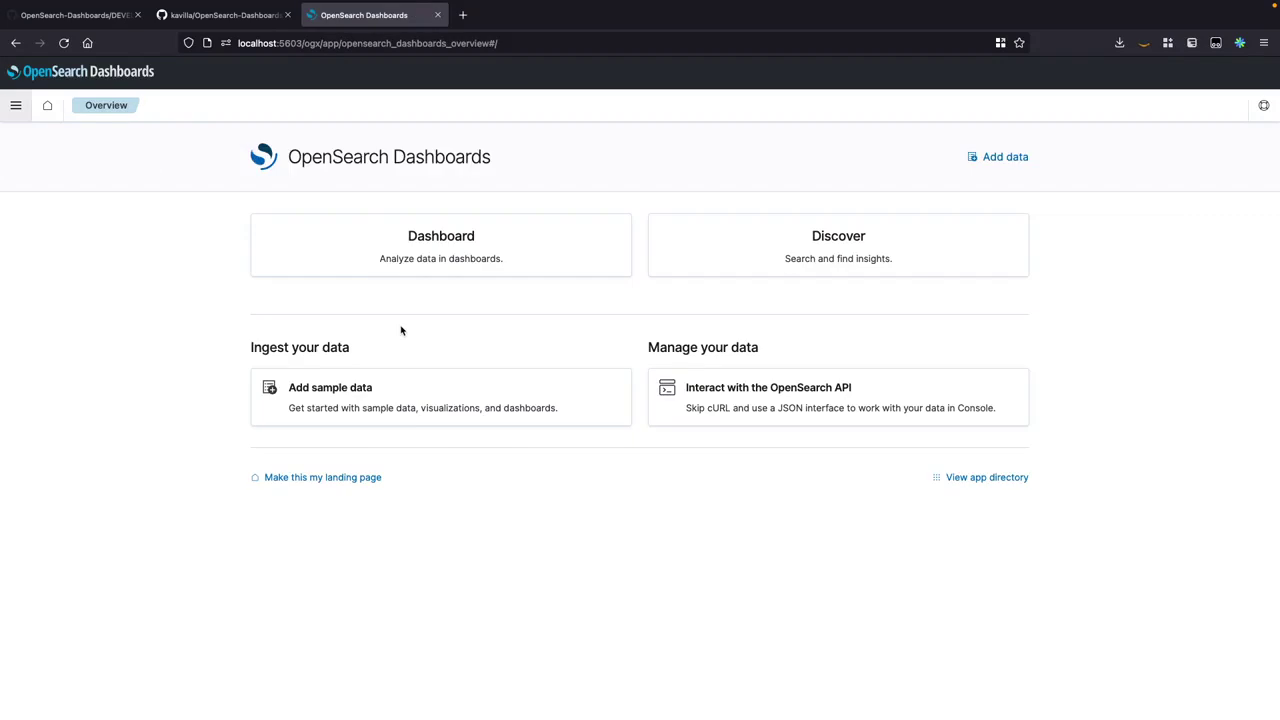